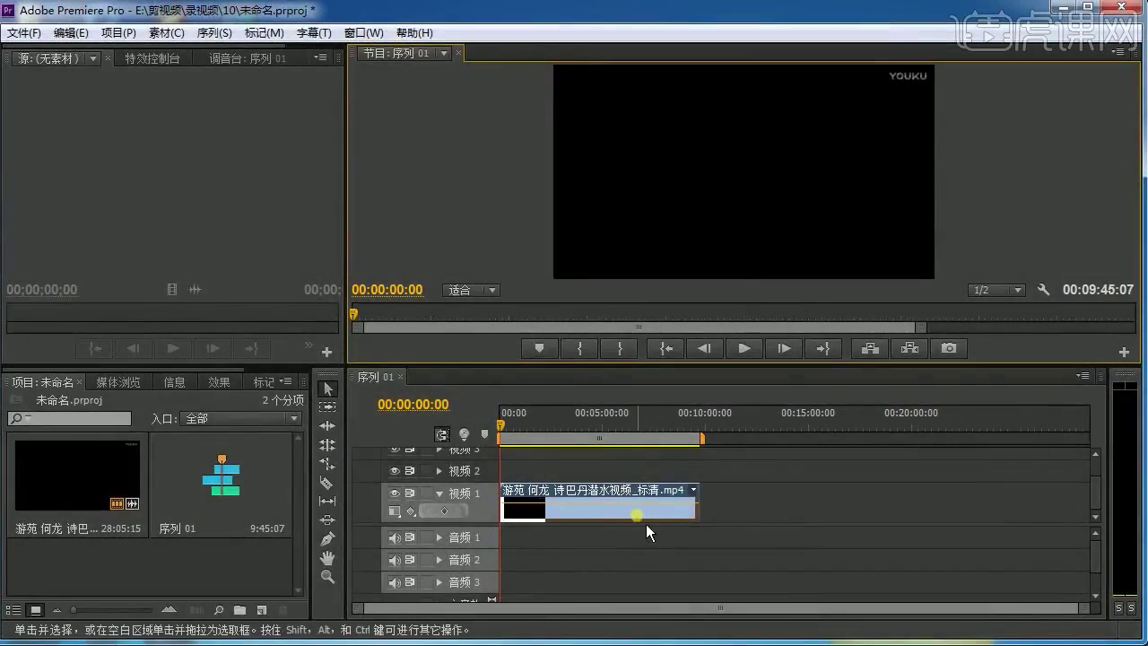
Step: Activate the Sequence 01 timeline and select the diving clip
click(272, 563)
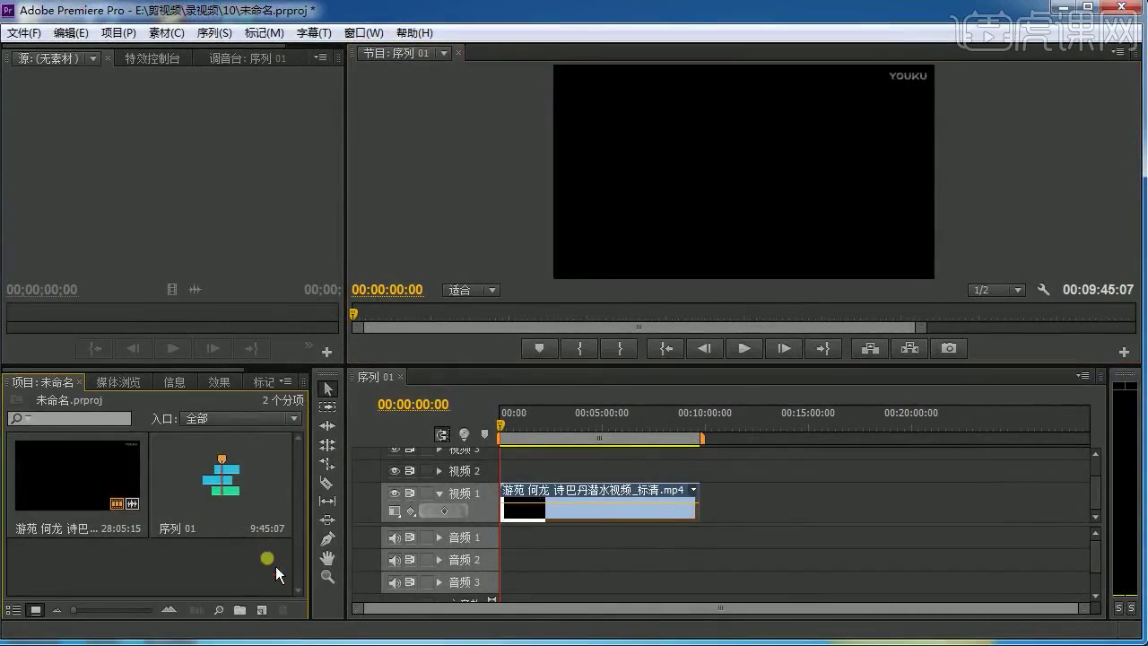
click(778, 529)
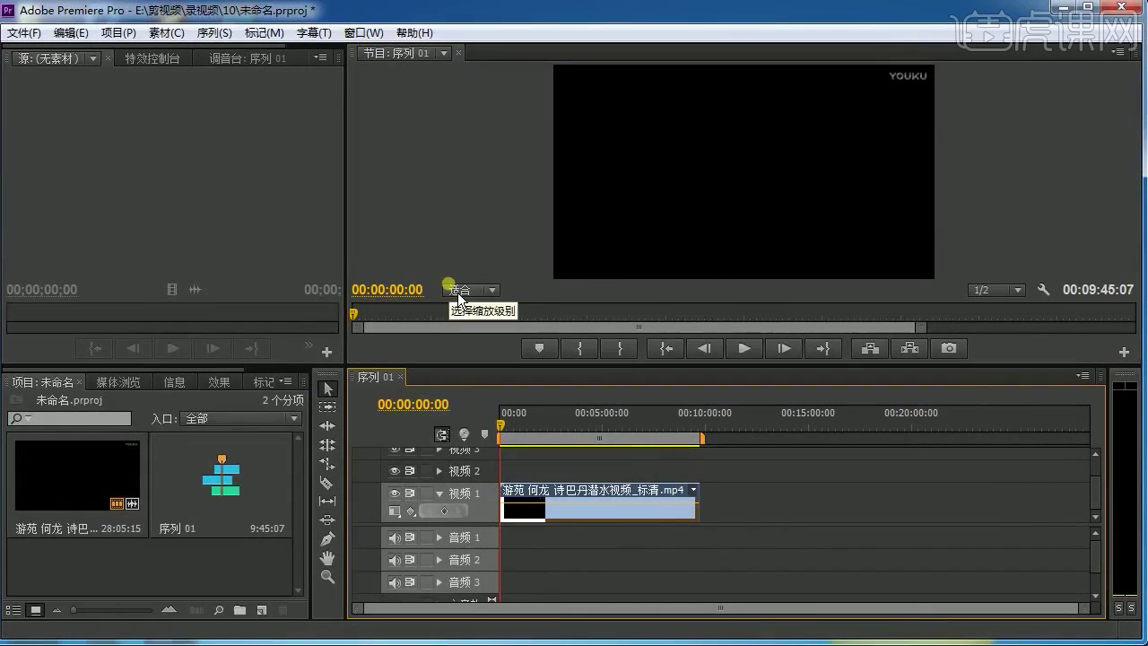
click(25, 33)
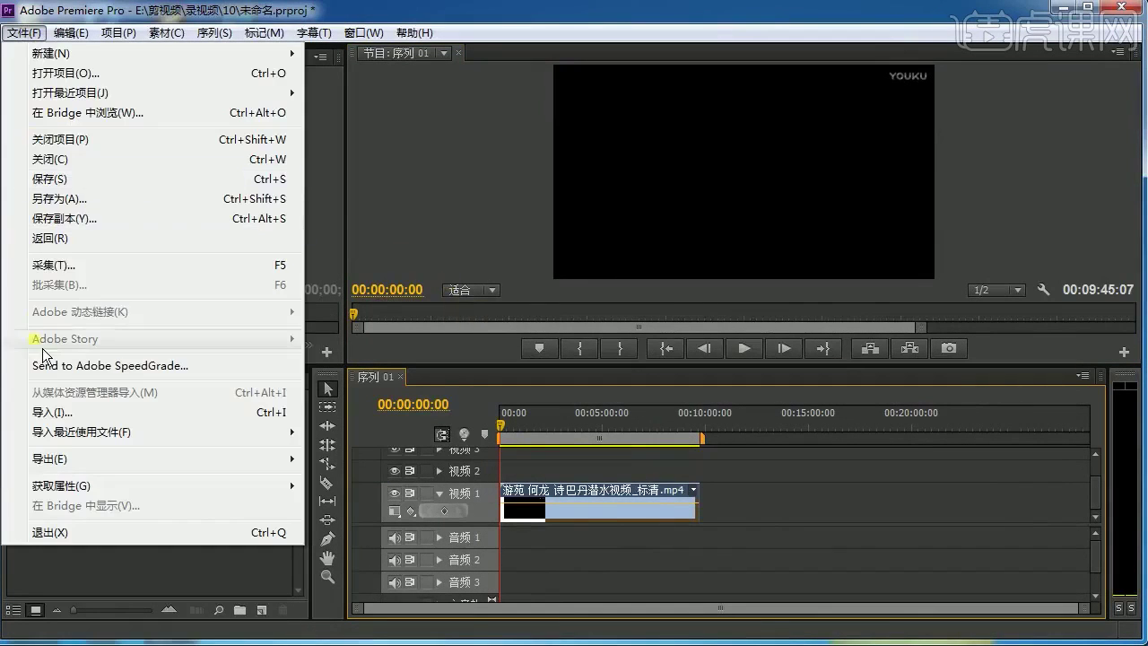
mouse_move(235, 463)
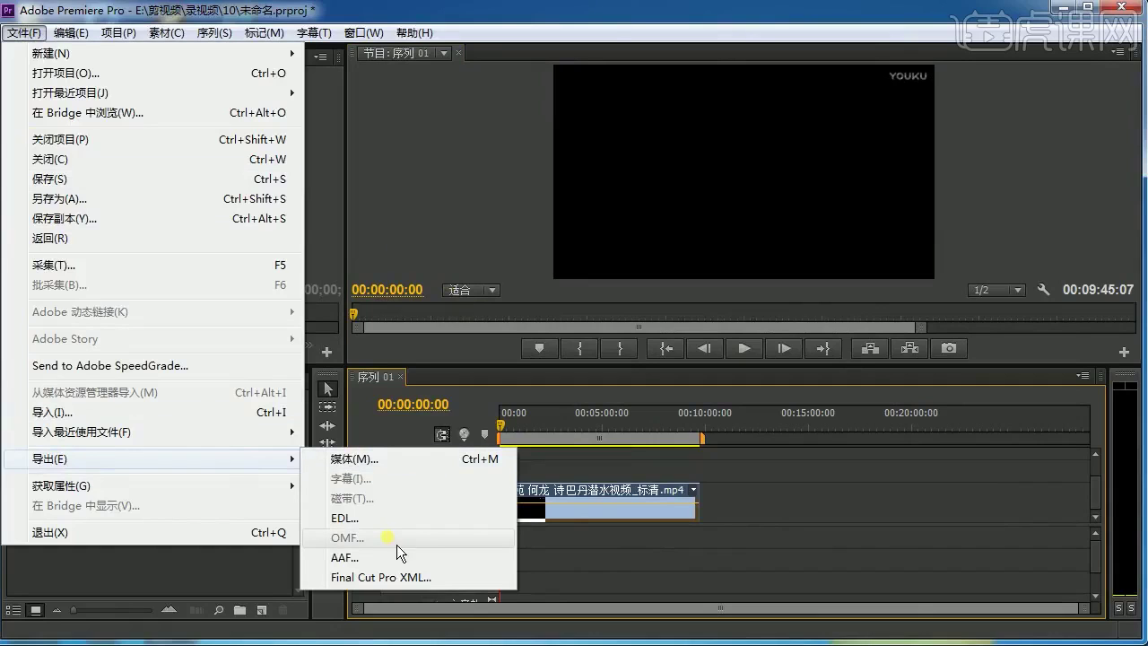
key(Escape)
key(Escape)
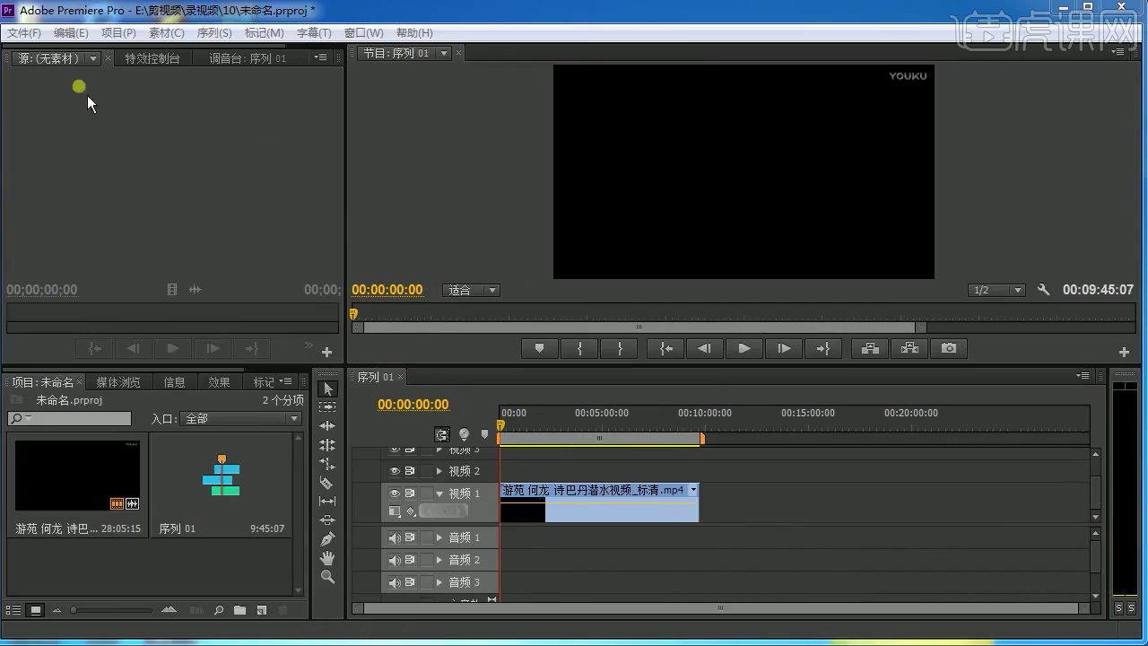
click(23, 32)
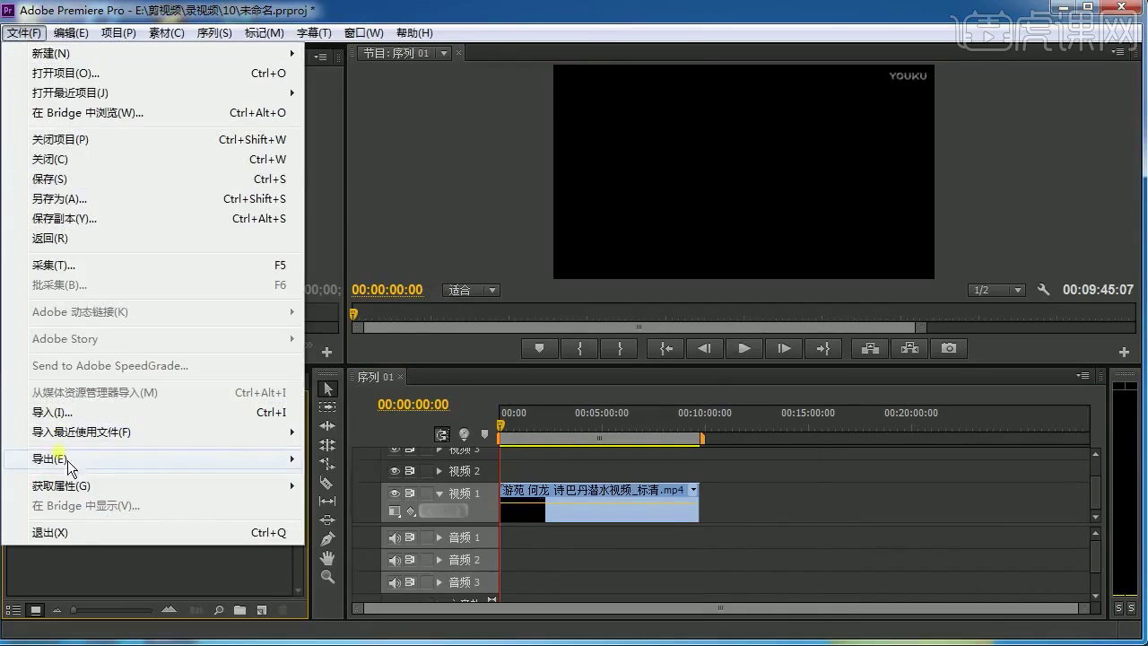
mouse_move(67, 460)
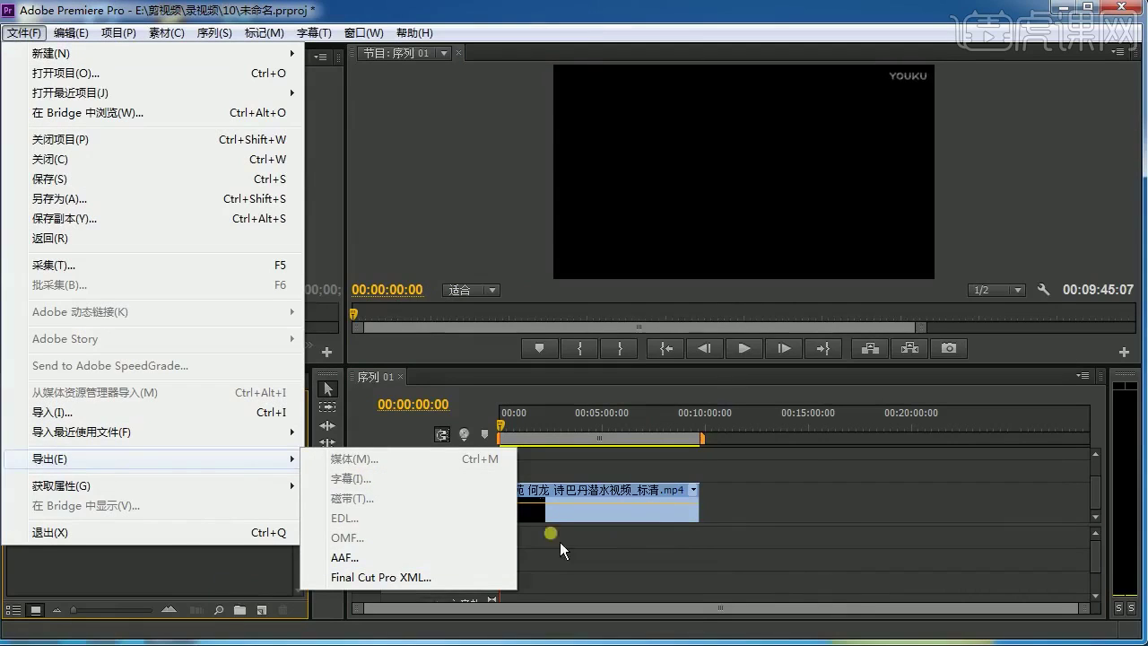
click(226, 590)
click(787, 509)
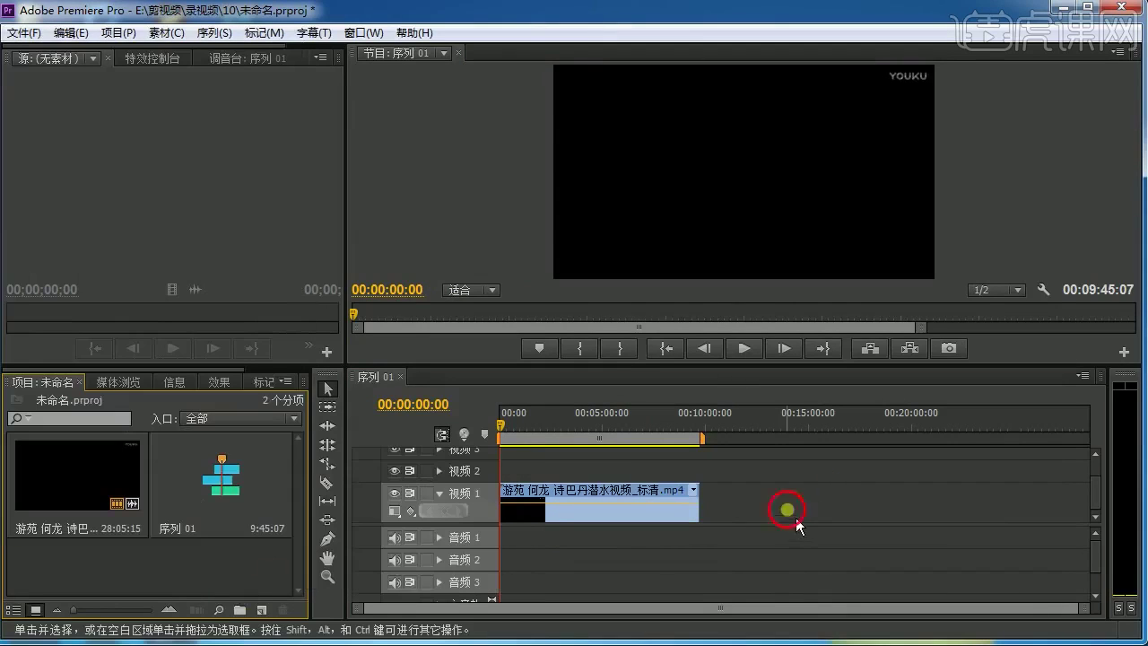
click(645, 520)
Step: Open Export Settings through File > Export > Media
click(24, 32)
mouse_move(65, 459)
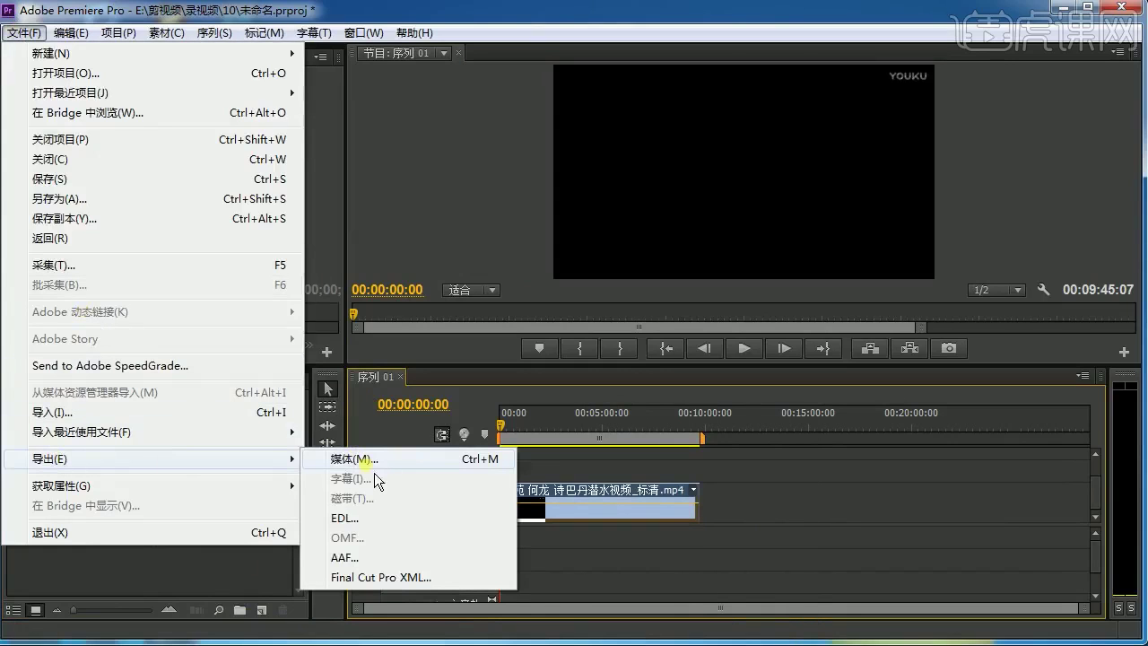
click(395, 459)
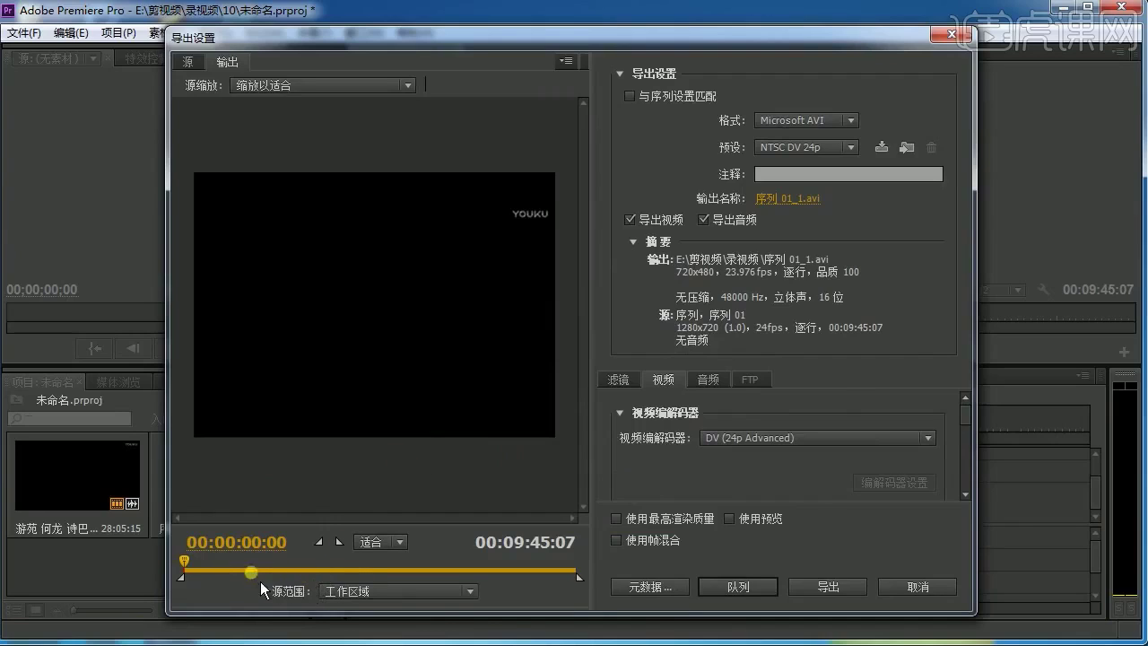
Step: Scrub the export preview and set Source Range to Entire Sequence
mouse_move(194, 574)
mouse_down()
mouse_move(249, 588)
mouse_move(275, 578)
mouse_move(184, 572)
mouse_up()
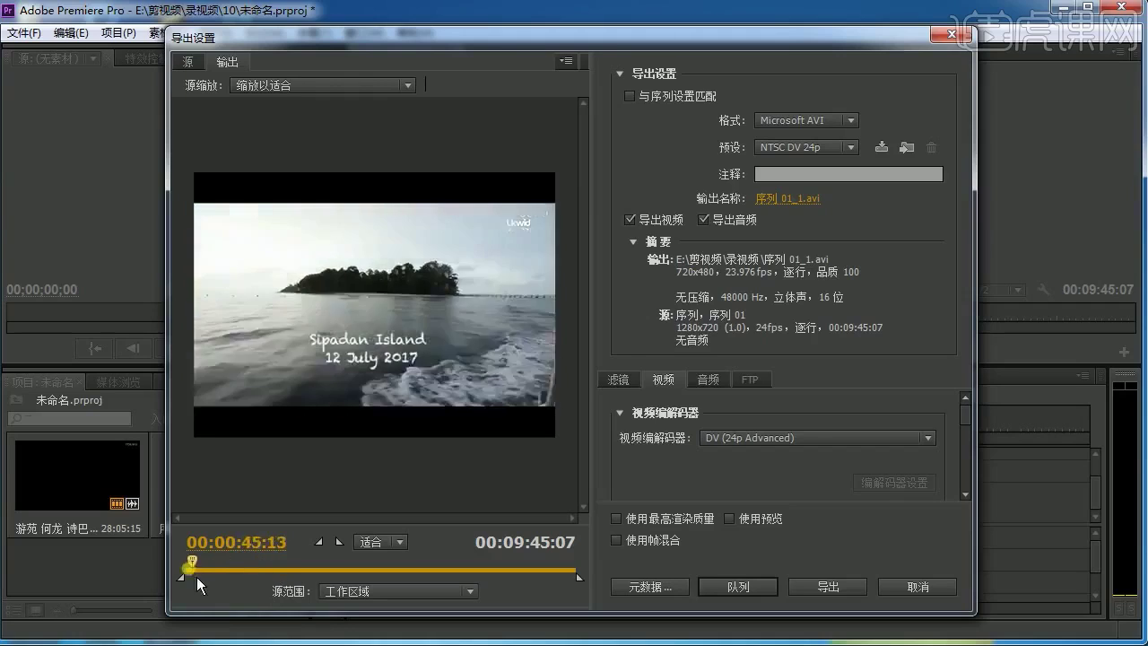
click(445, 590)
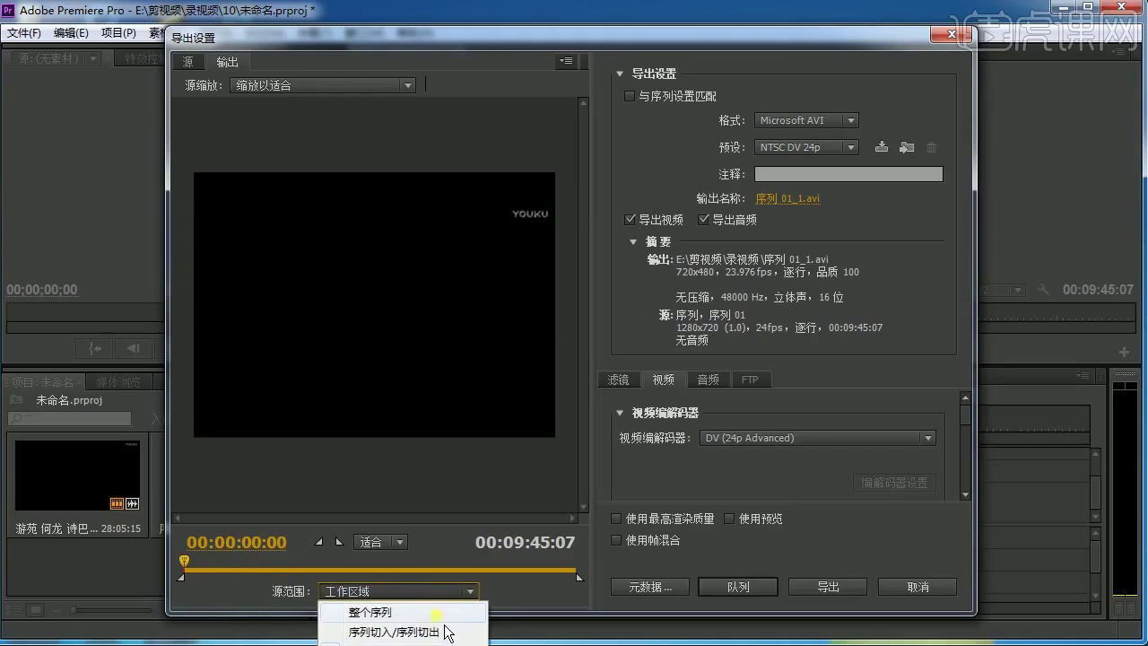
click(431, 610)
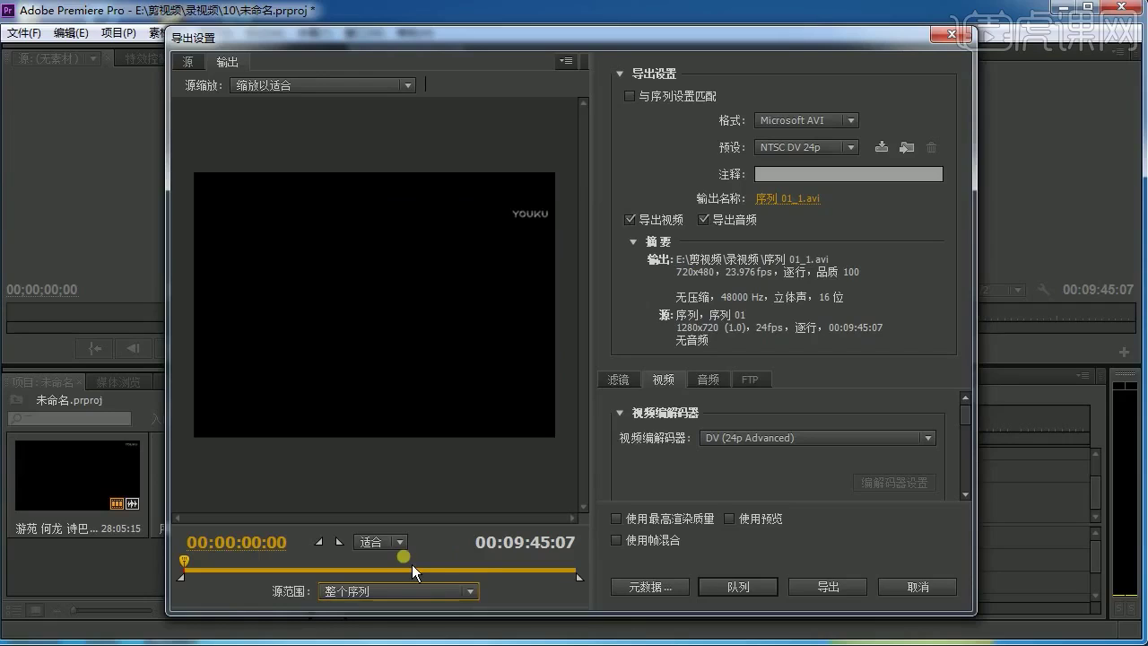
Step: Preview the KAPALAI gate and boat scenes, set an Out point at 00:07:56:19, then close
click(188, 567)
drag(195, 573, 206, 573)
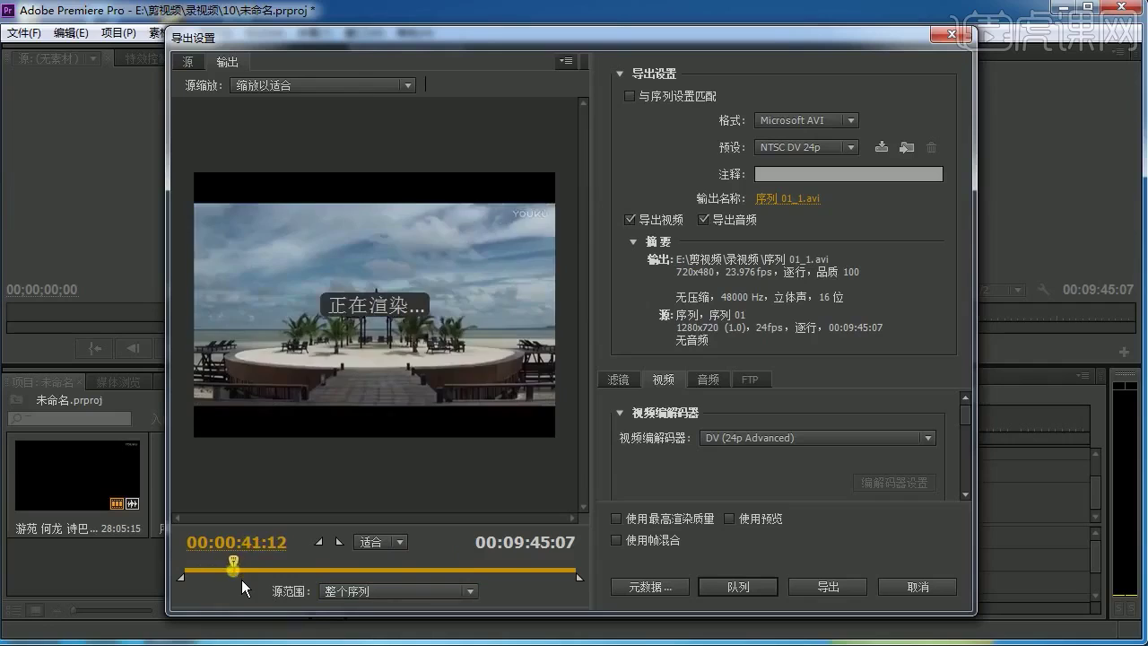
mouse_move(207, 574)
mouse_down()
mouse_move(542, 581)
mouse_move(513, 602)
mouse_up()
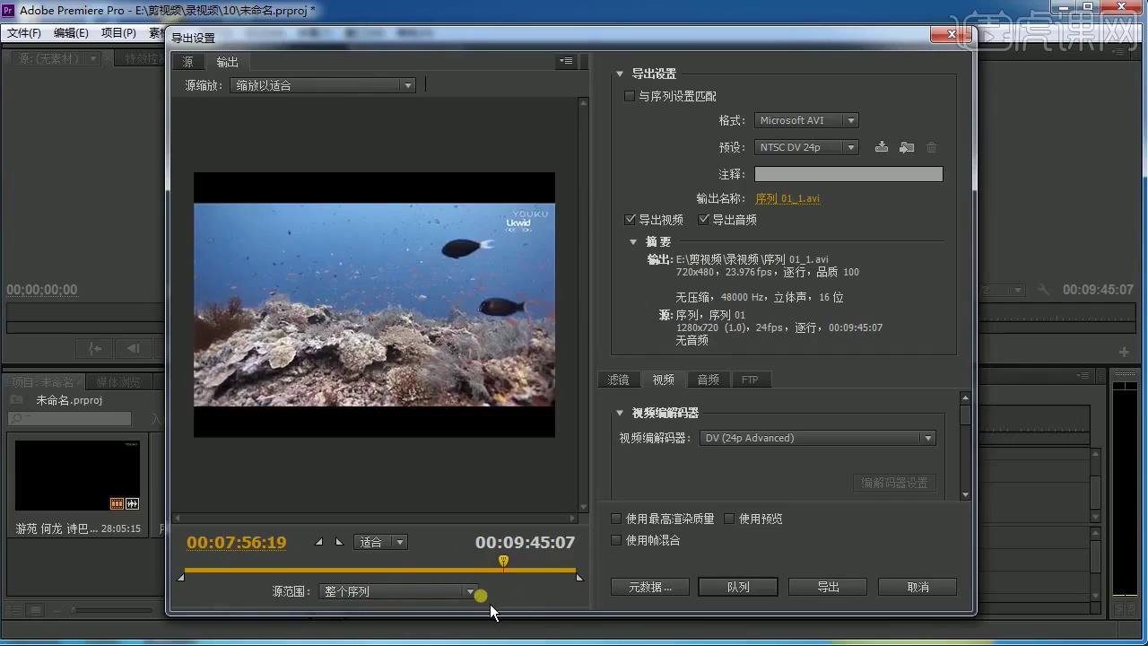
click(340, 541)
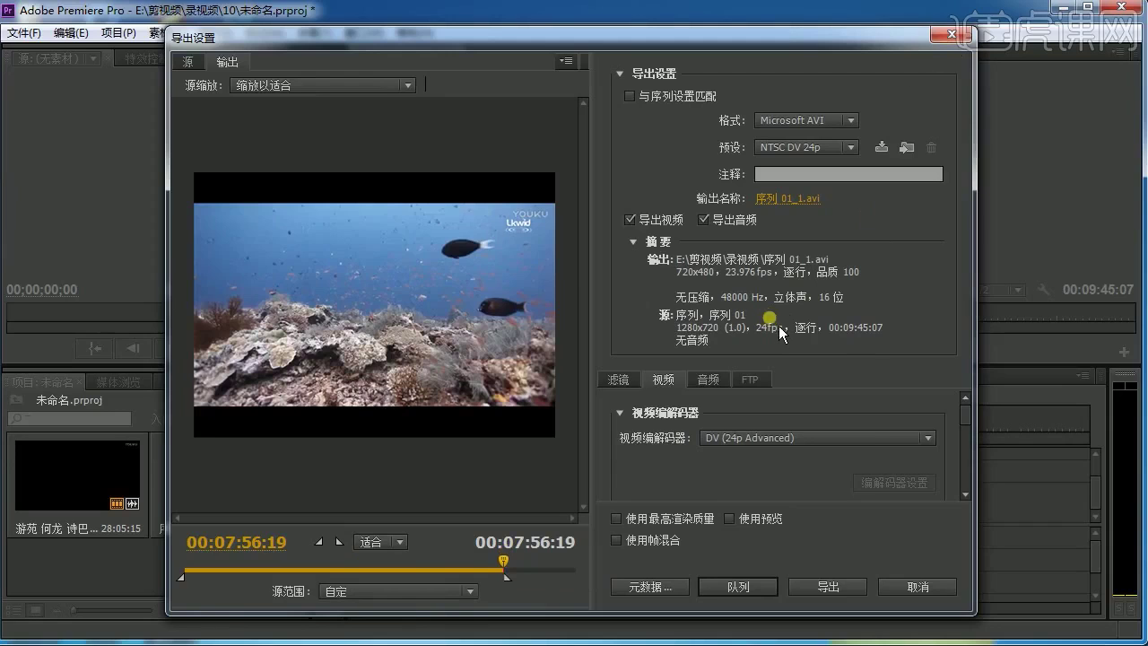
click(950, 35)
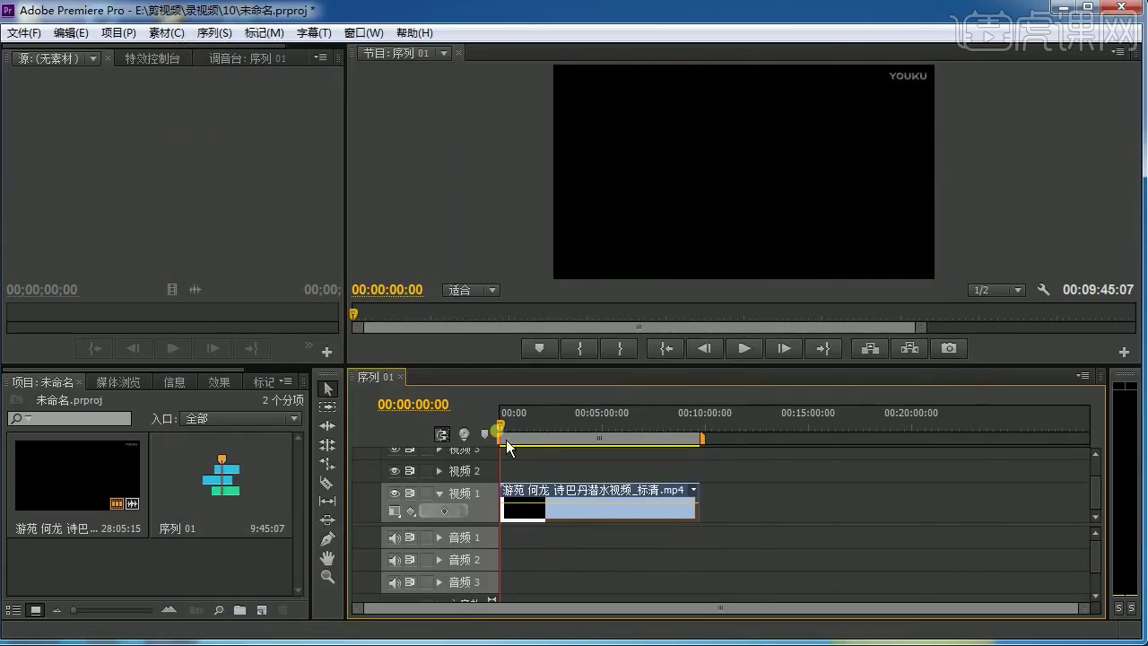
Step: Mark an In point at 00:02:21:02 and an Out point at 00:06:08:10
drag(504, 429, 556, 451)
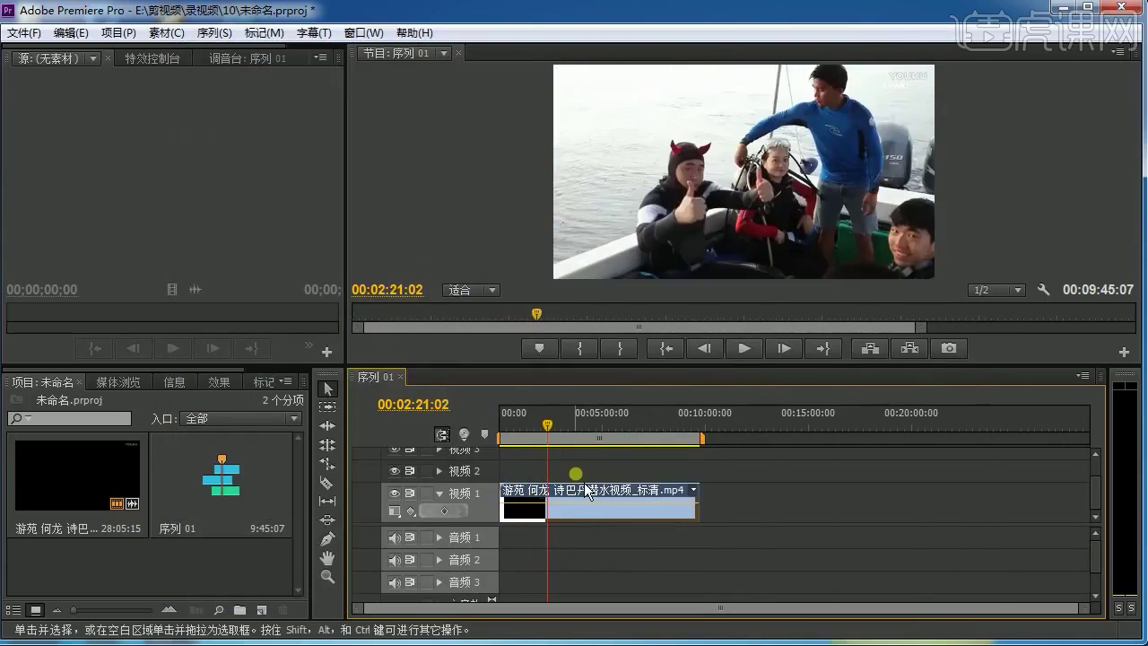
click(583, 354)
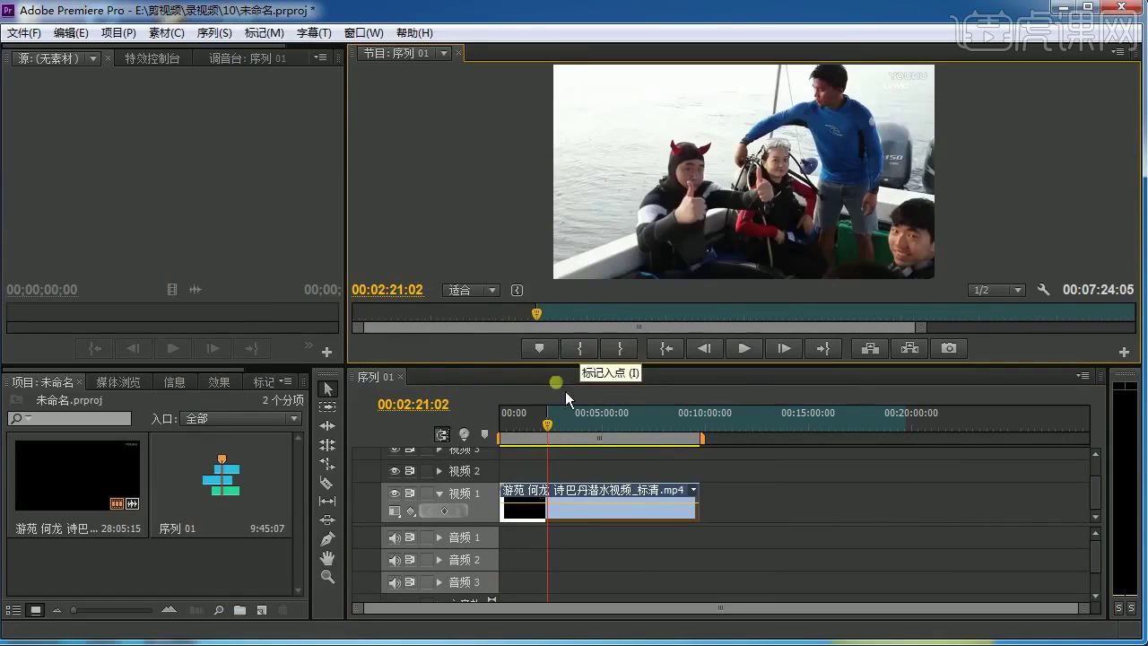
drag(557, 441, 637, 447)
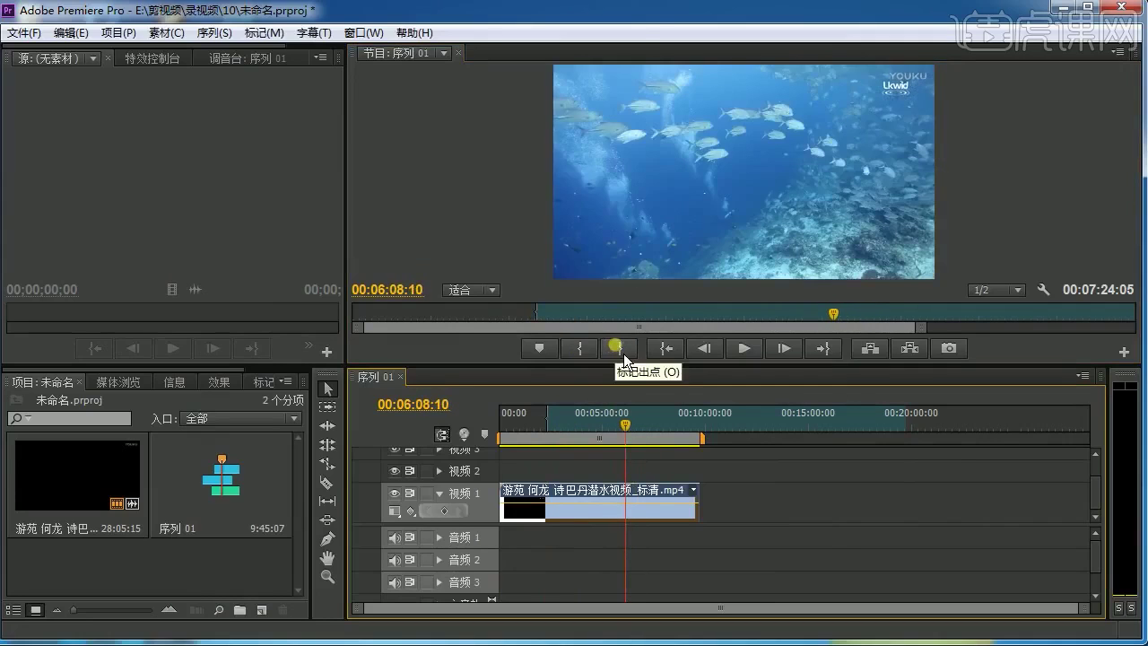
click(620, 350)
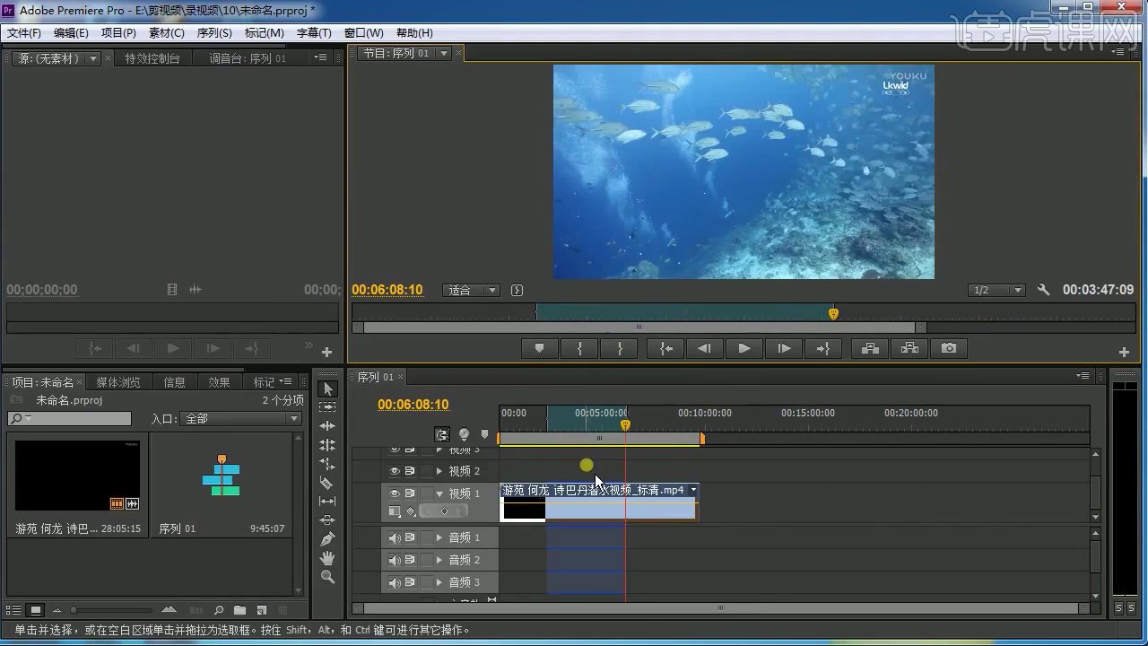
Step: Reopen Export Settings via File > Export > Media and show the Source Range choices
click(23, 32)
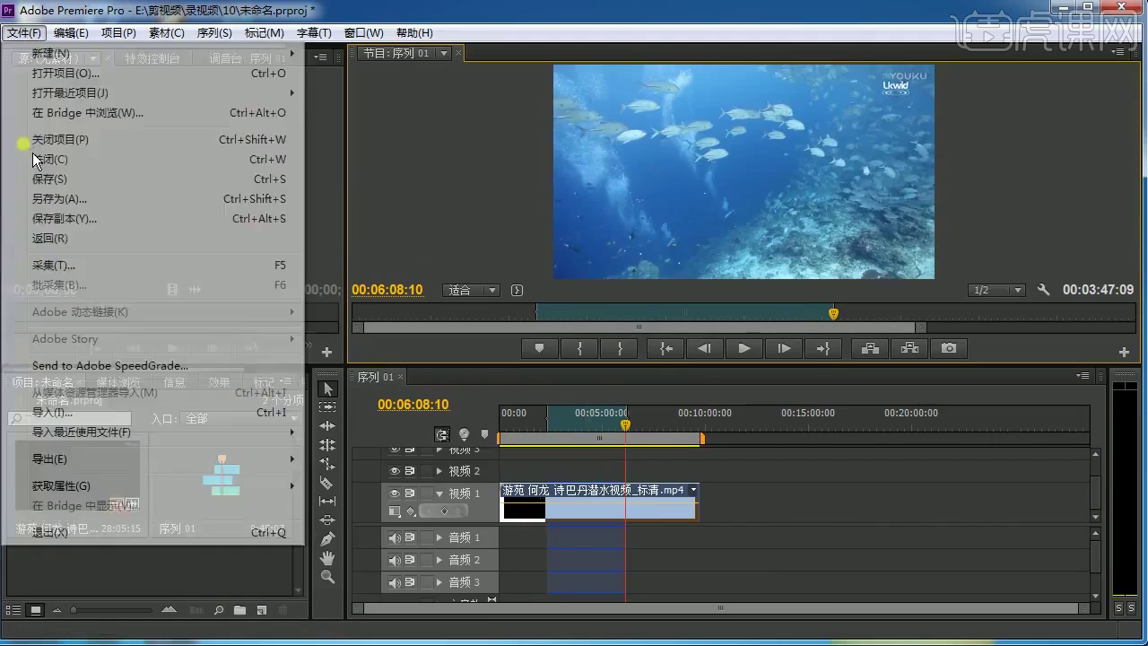
mouse_move(76, 462)
click(365, 468)
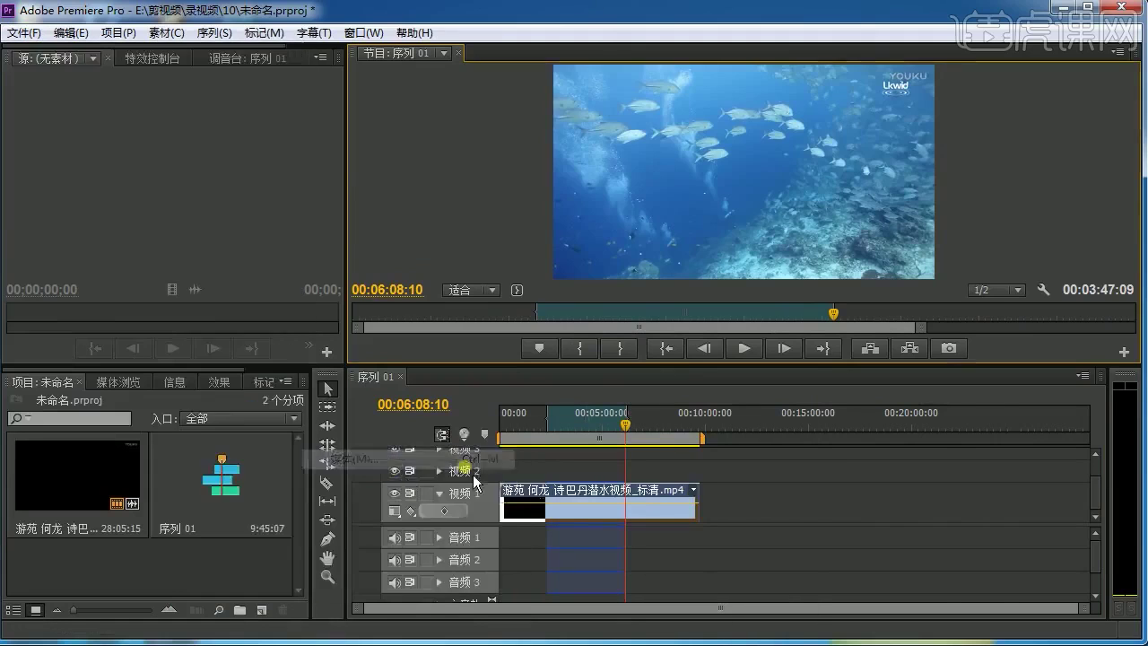
click(429, 591)
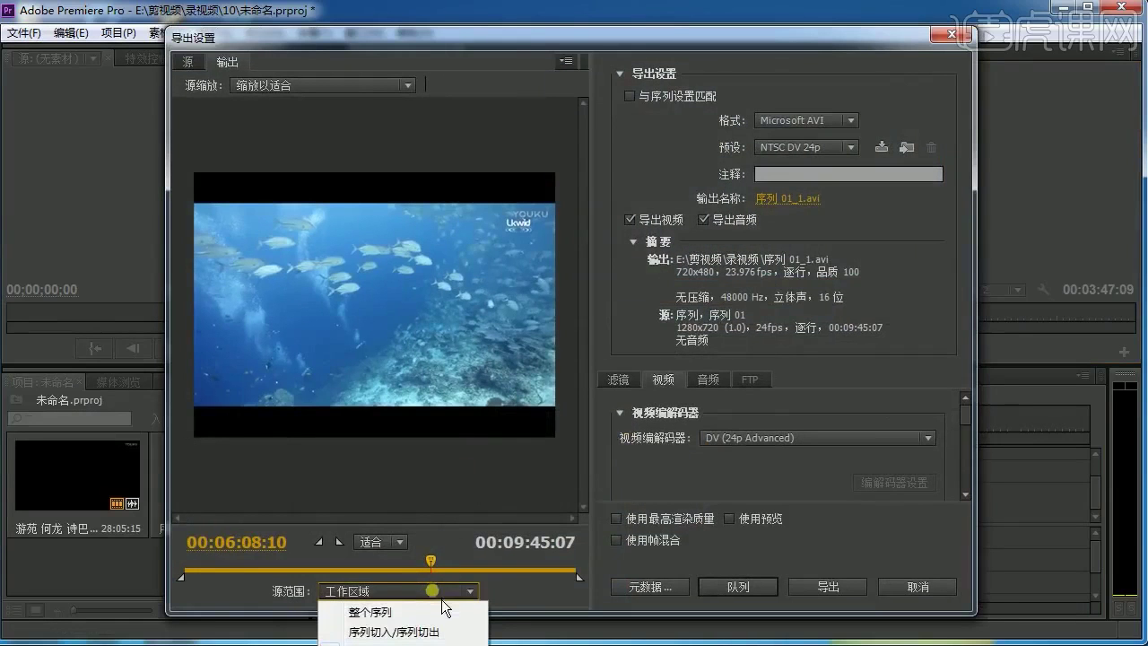
Step: Set Source Range to Sequence In/Out and, after trying Fill and Stretch, keep Scale To Fit
click(422, 631)
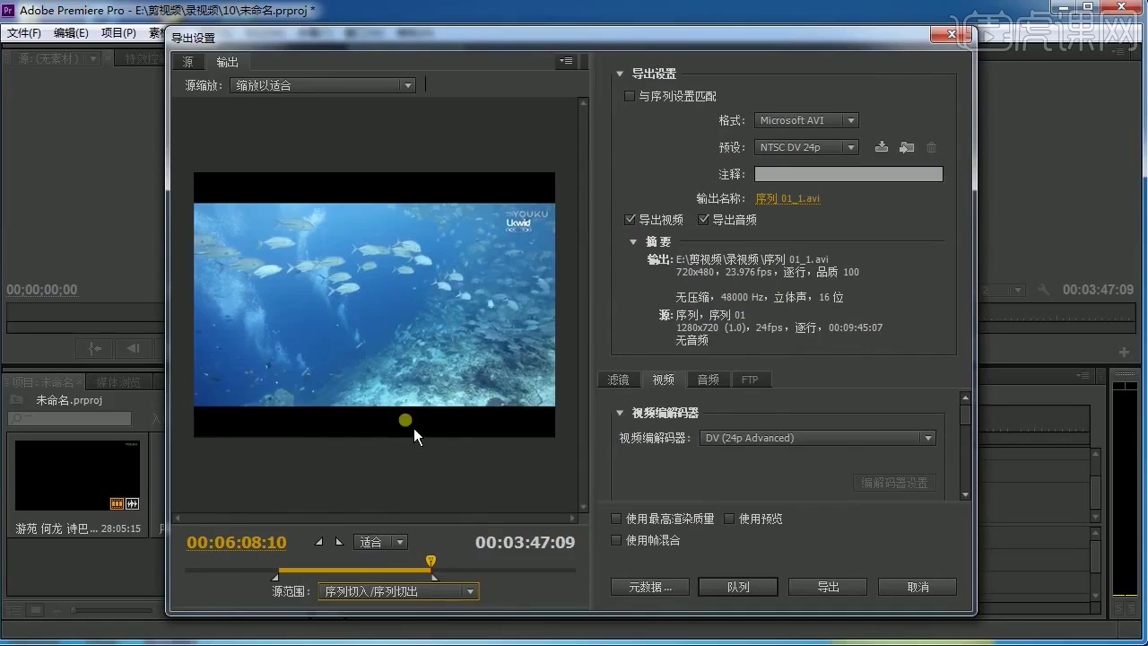
click(406, 89)
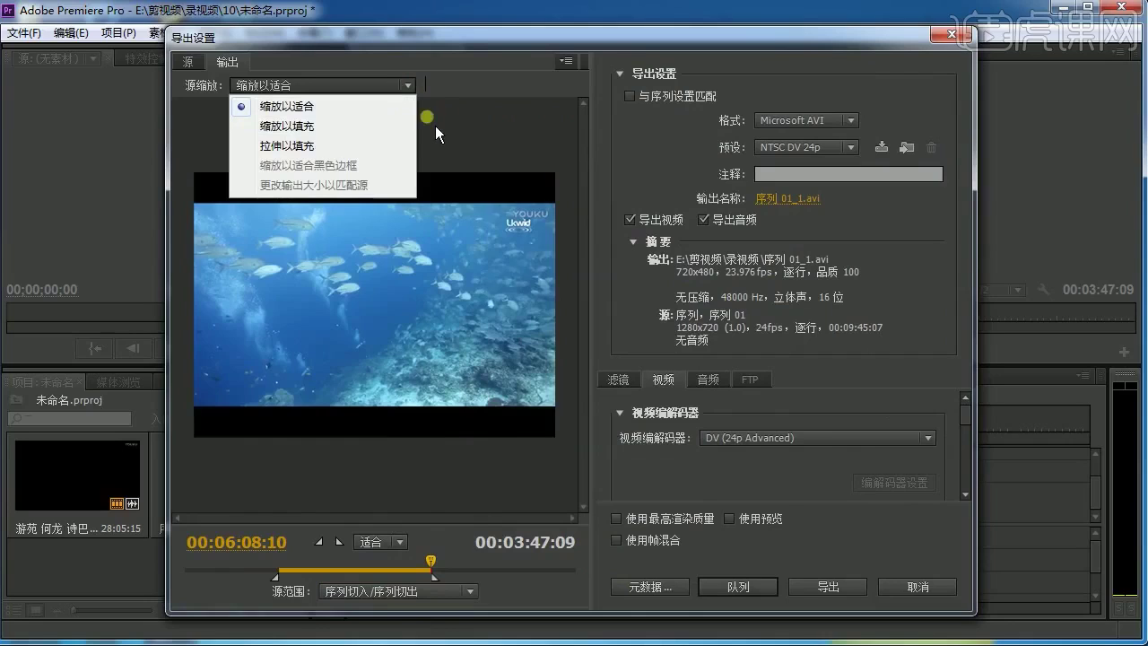
click(342, 133)
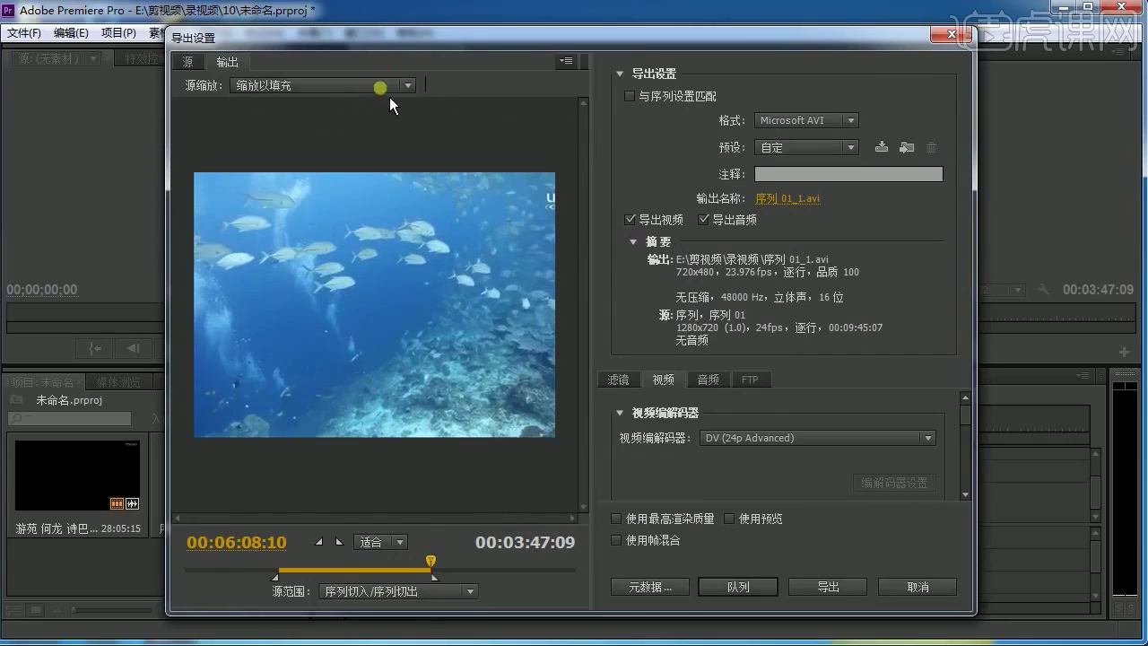
click(389, 90)
click(341, 135)
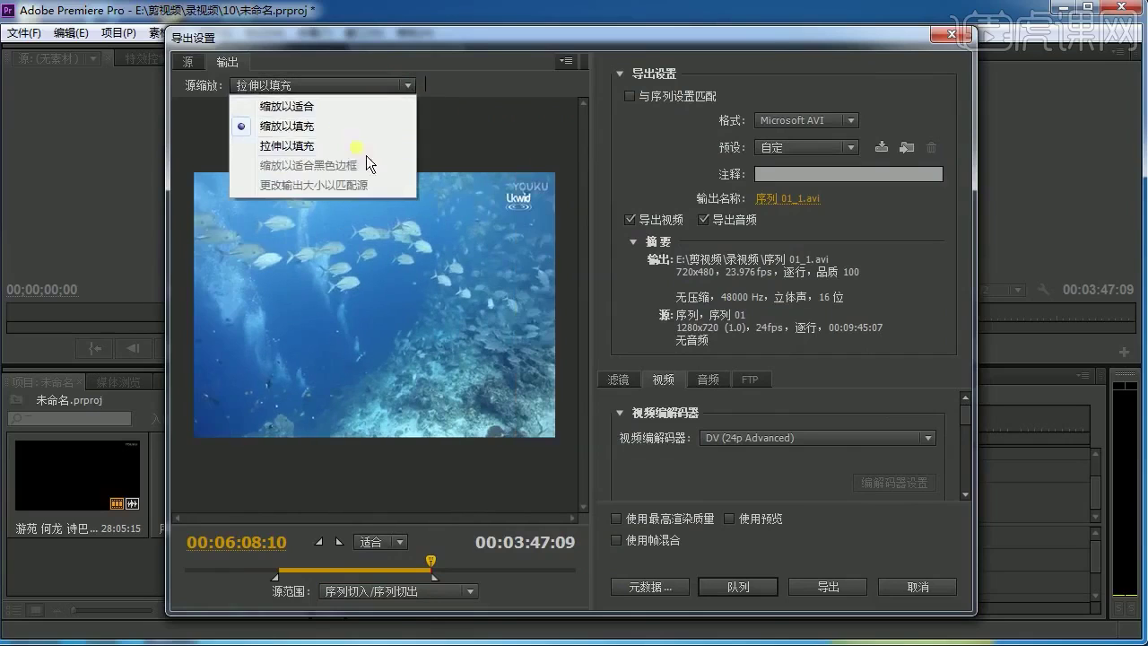
click(390, 90)
click(379, 109)
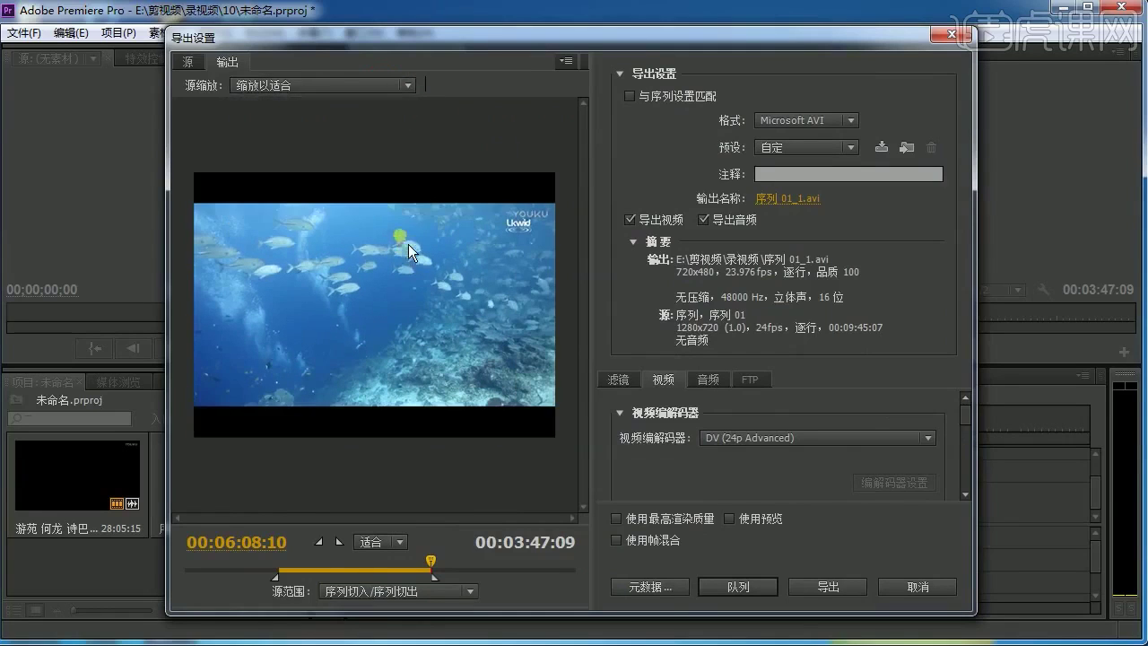
click(187, 61)
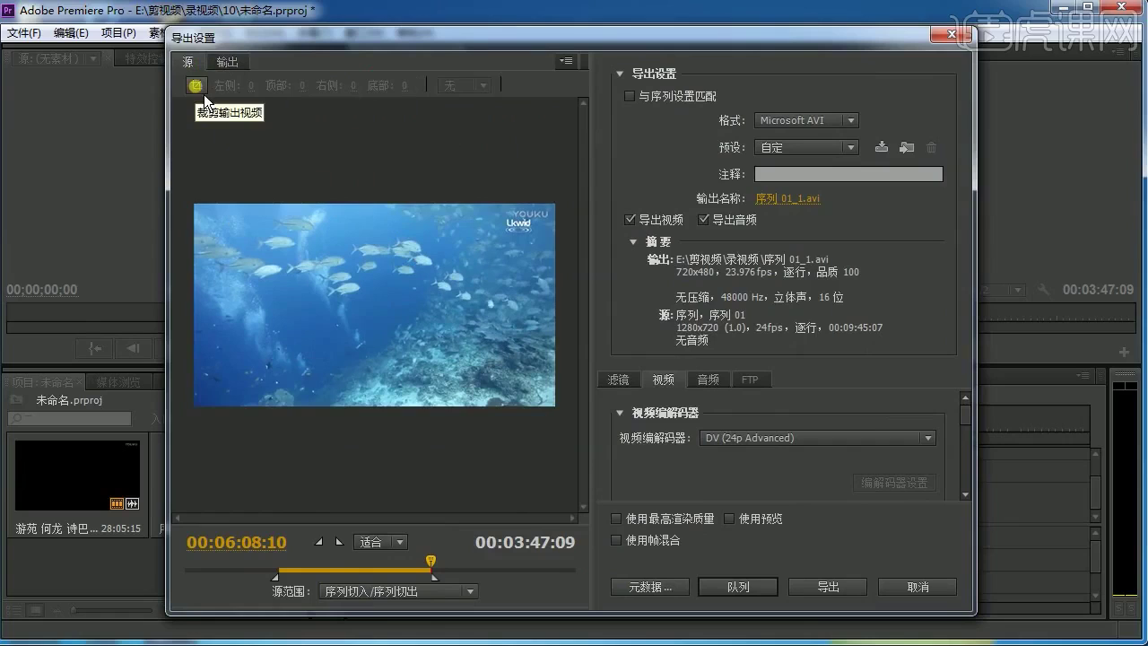
click(197, 86)
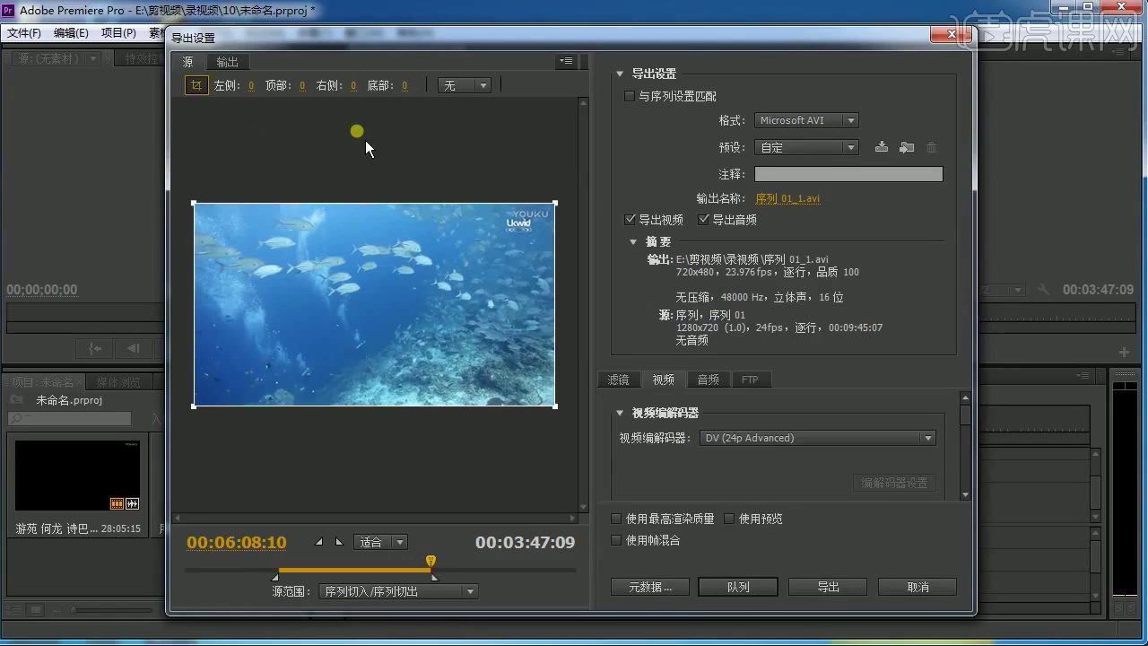
mouse_move(555, 407)
mouse_down()
mouse_move(415, 382)
mouse_move(592, 433)
mouse_move(543, 388)
mouse_up()
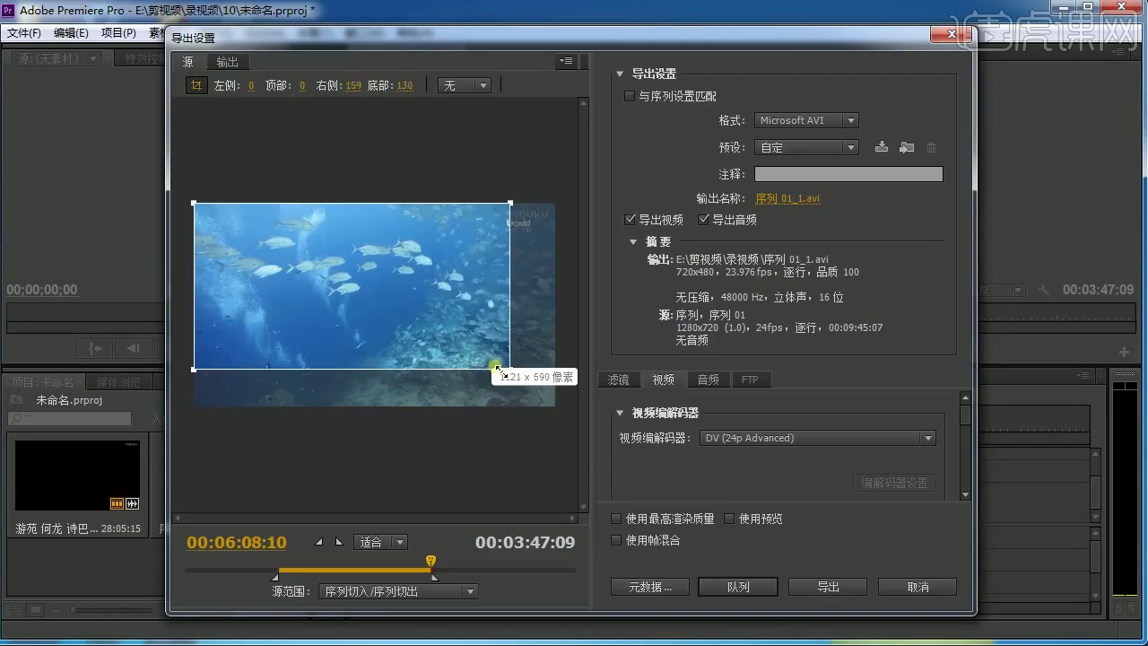
drag(542, 388, 441, 359)
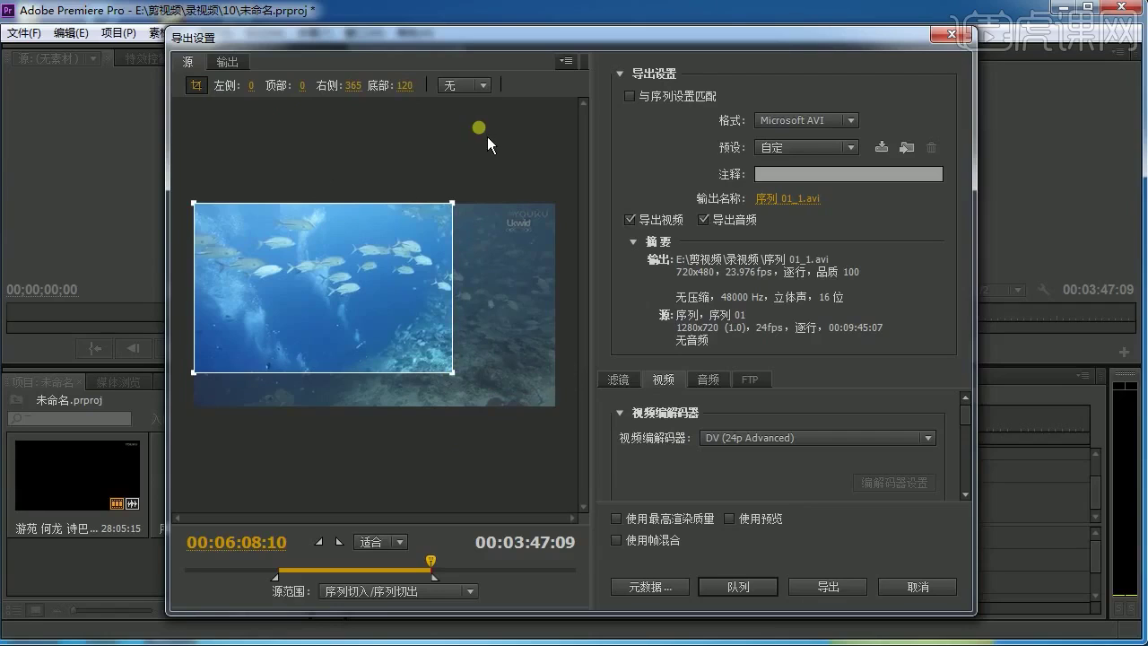
click(482, 85)
click(475, 188)
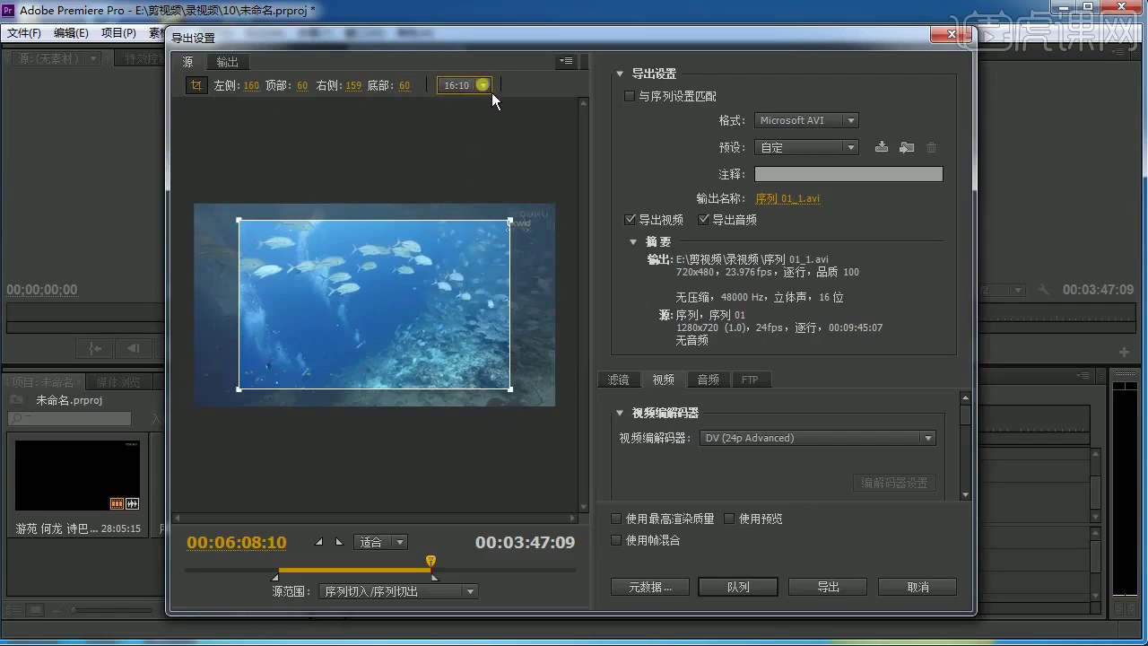
click(490, 89)
click(491, 196)
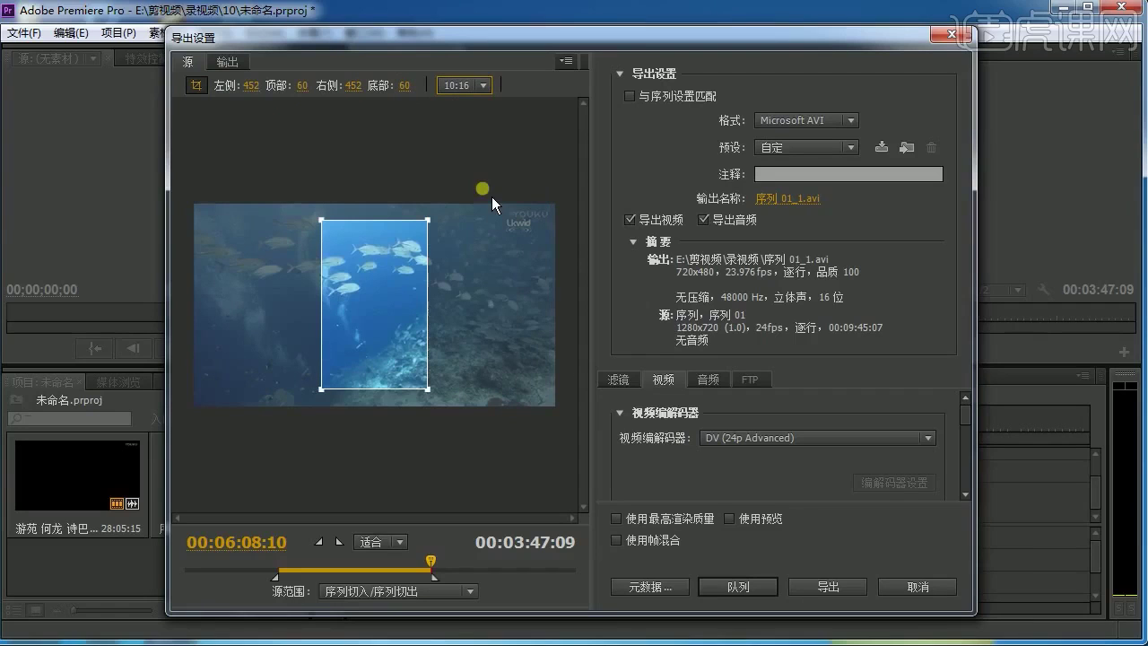
click(480, 89)
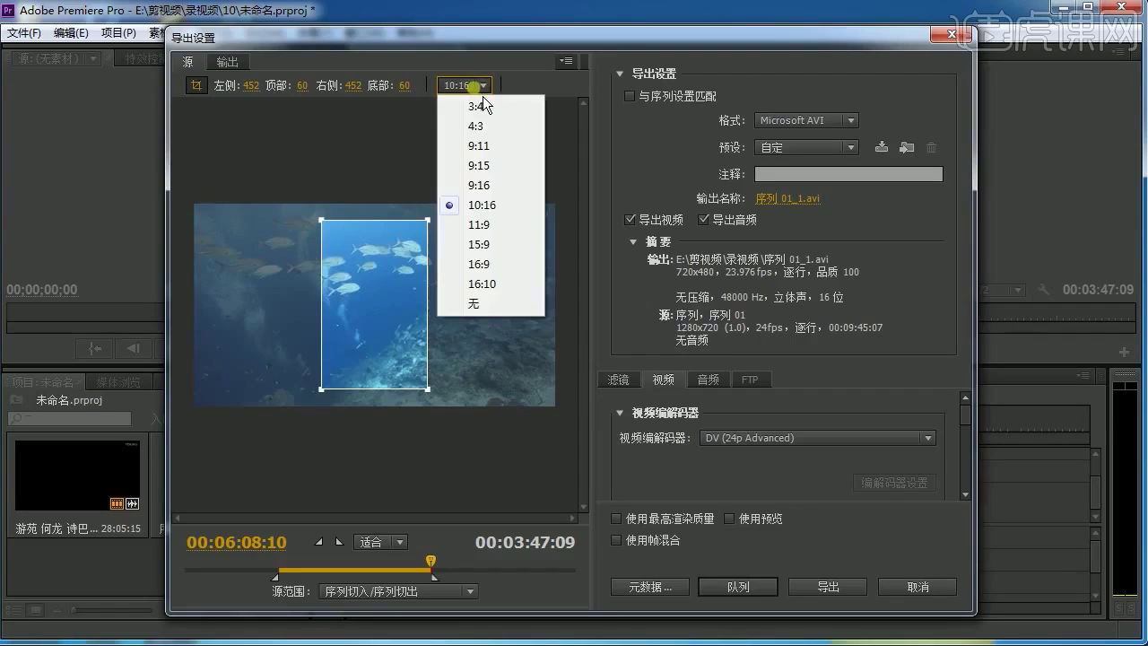
click(502, 285)
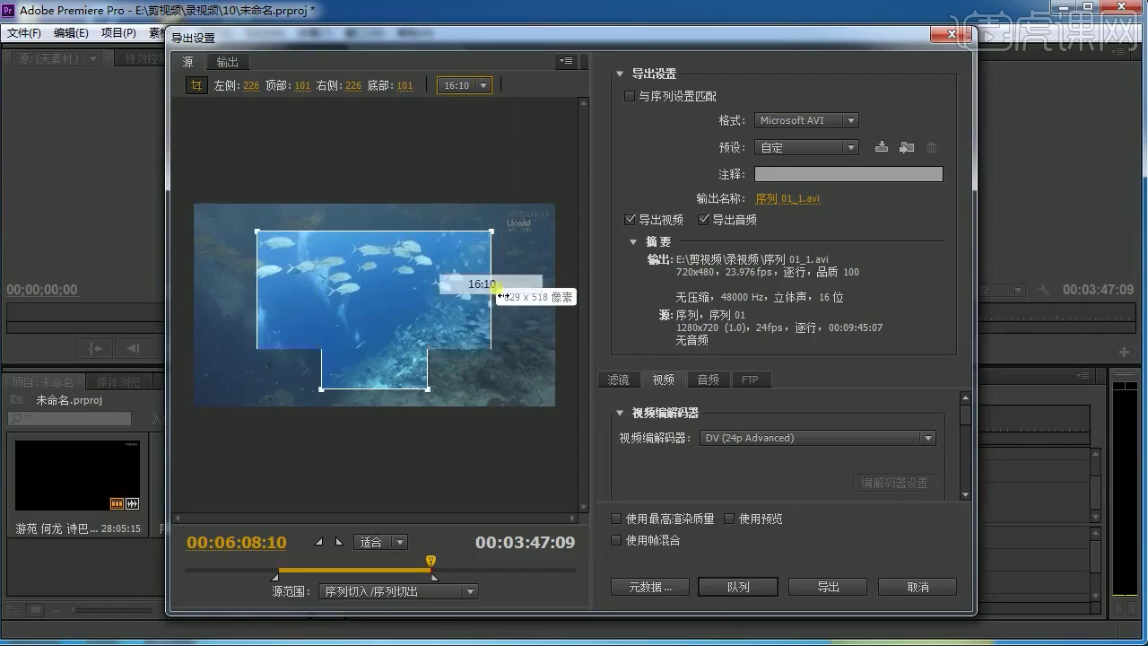
click(492, 93)
click(508, 308)
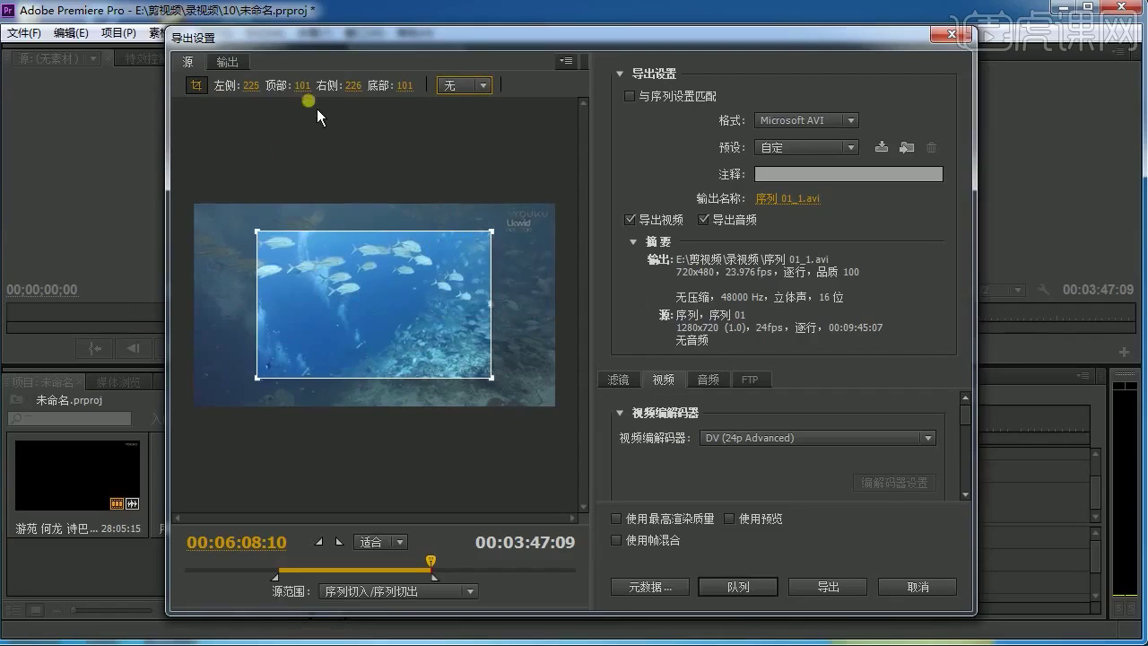
click(201, 94)
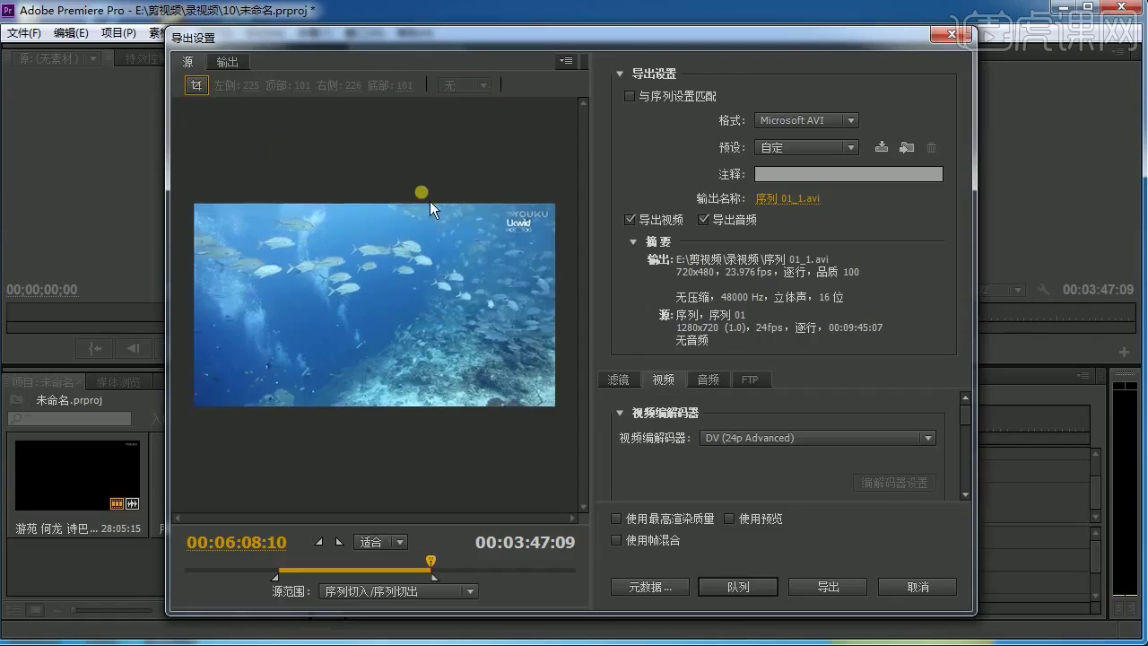
Step: Turn on Match Sequence Settings for 720x576, 25 fps DV PAL output
click(228, 63)
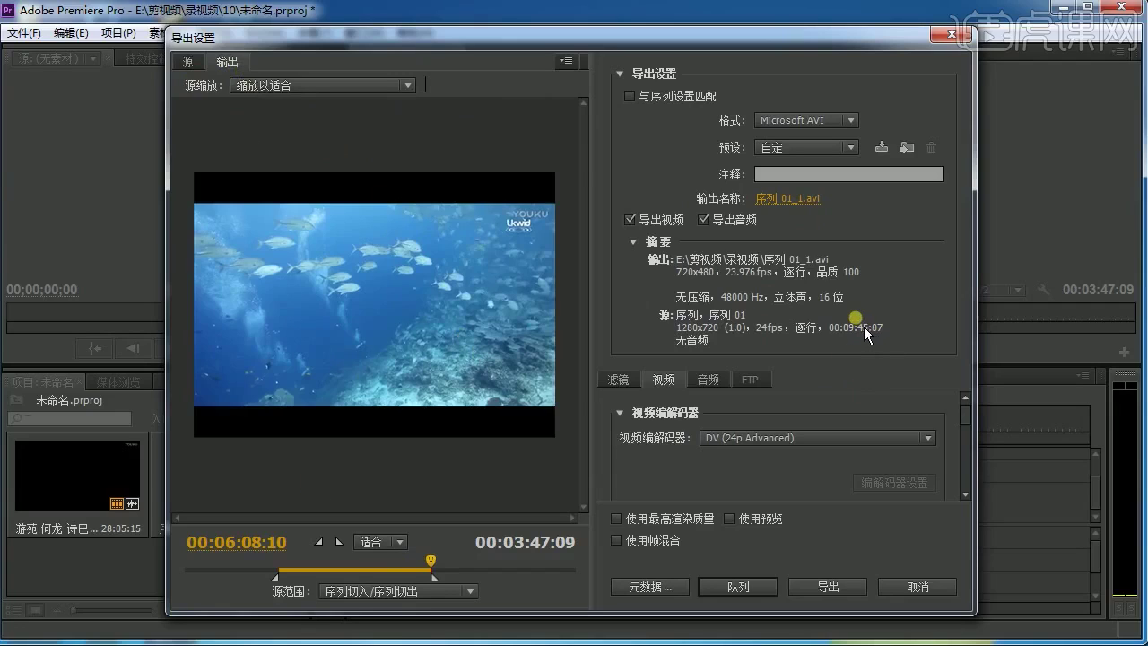
click(641, 108)
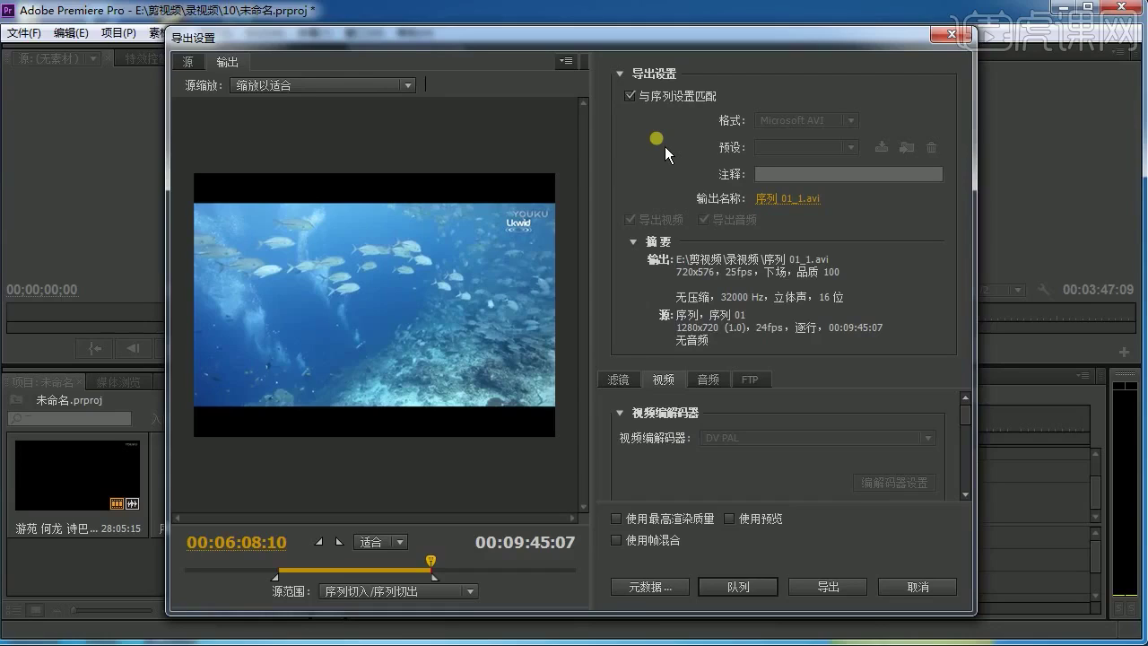
Step: Uncheck Match Sequence Settings and choose H.264 as the export format
click(629, 99)
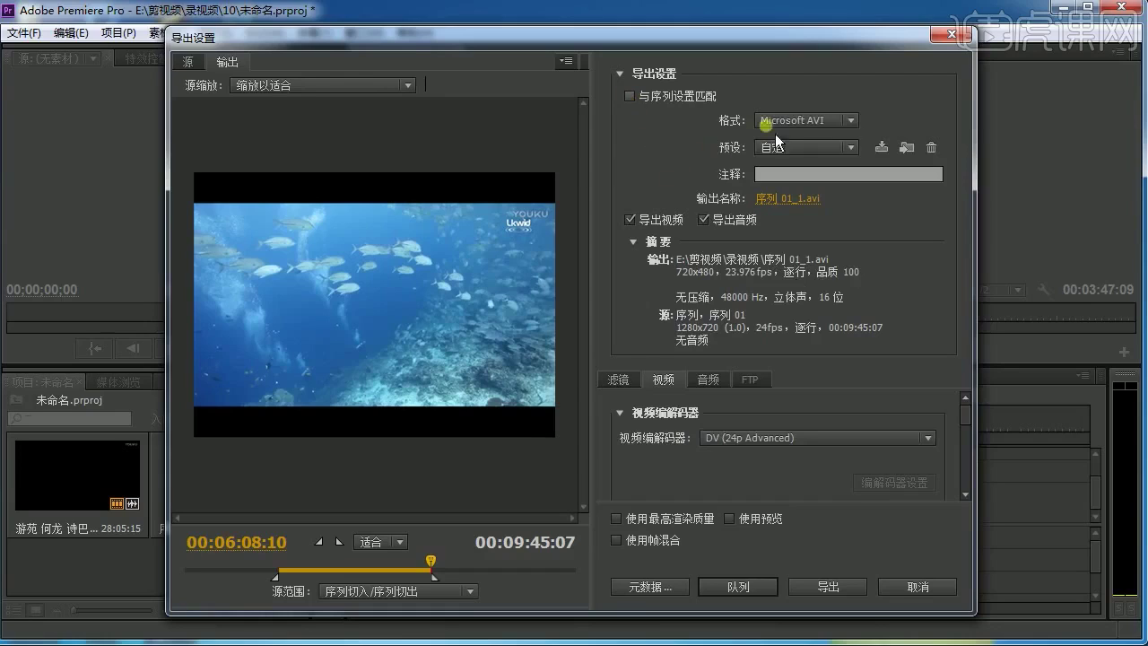
click(856, 119)
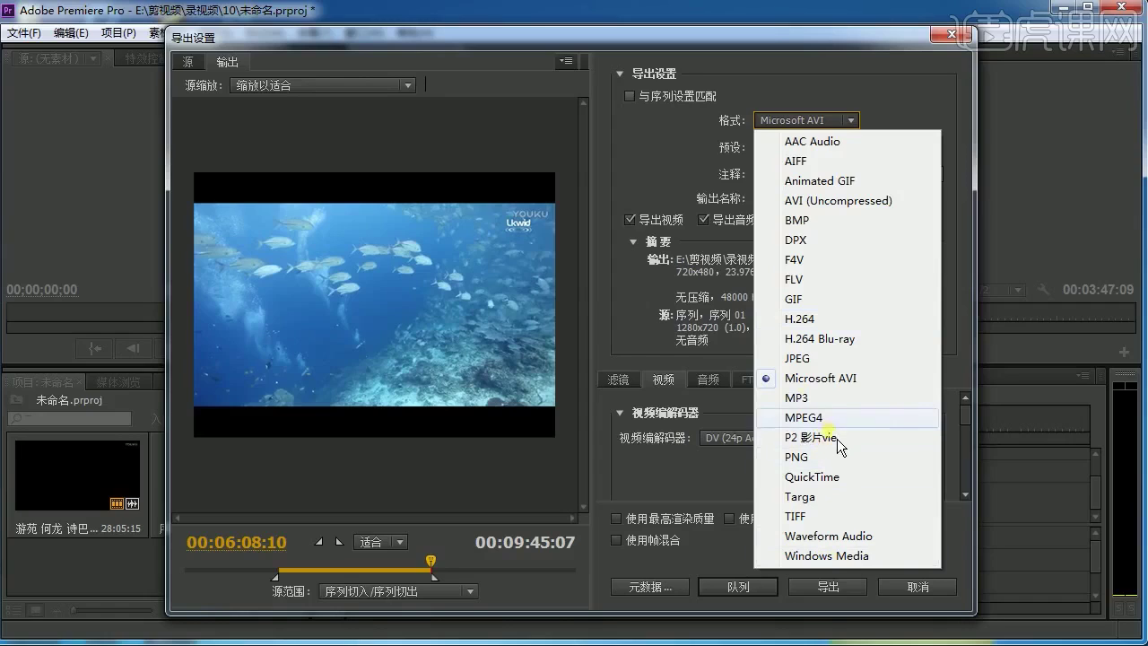
click(838, 320)
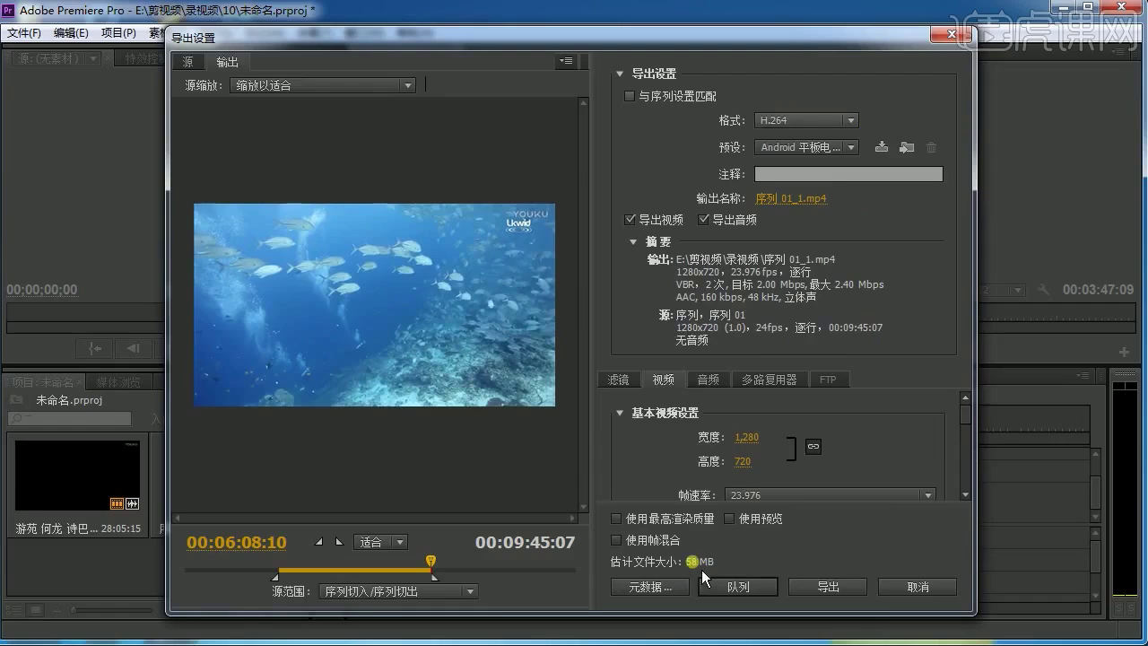
Step: Pick the HD 1080p 23.976 (1.33 PAR) preset, giving 1440x1080 output
click(847, 148)
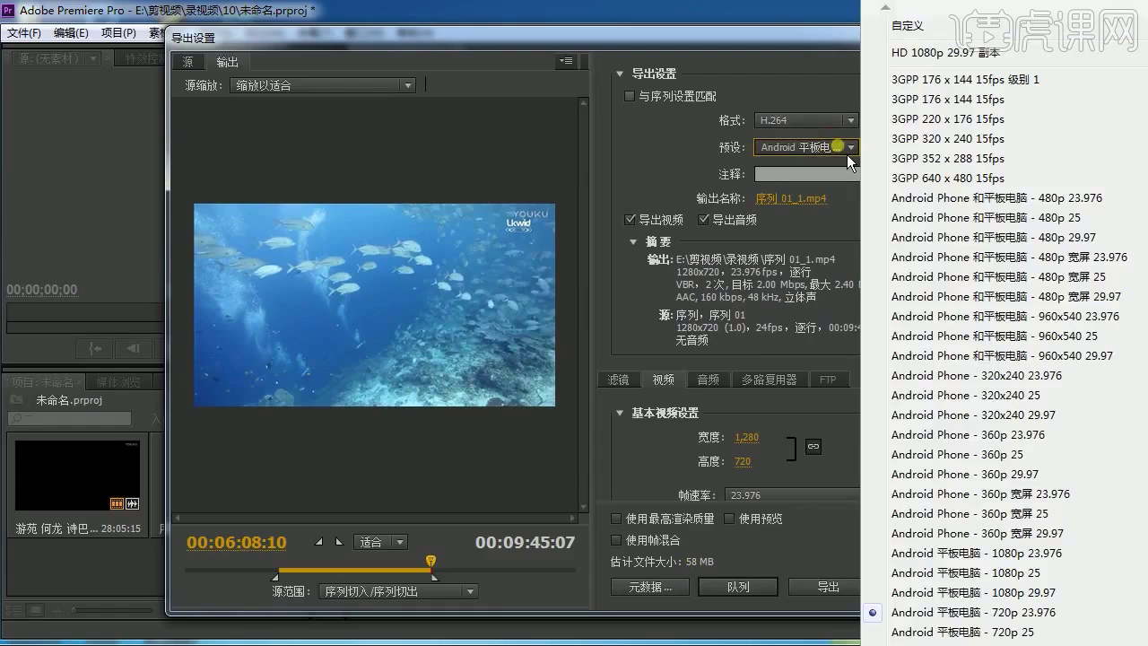
scroll(987, 403, down, 7)
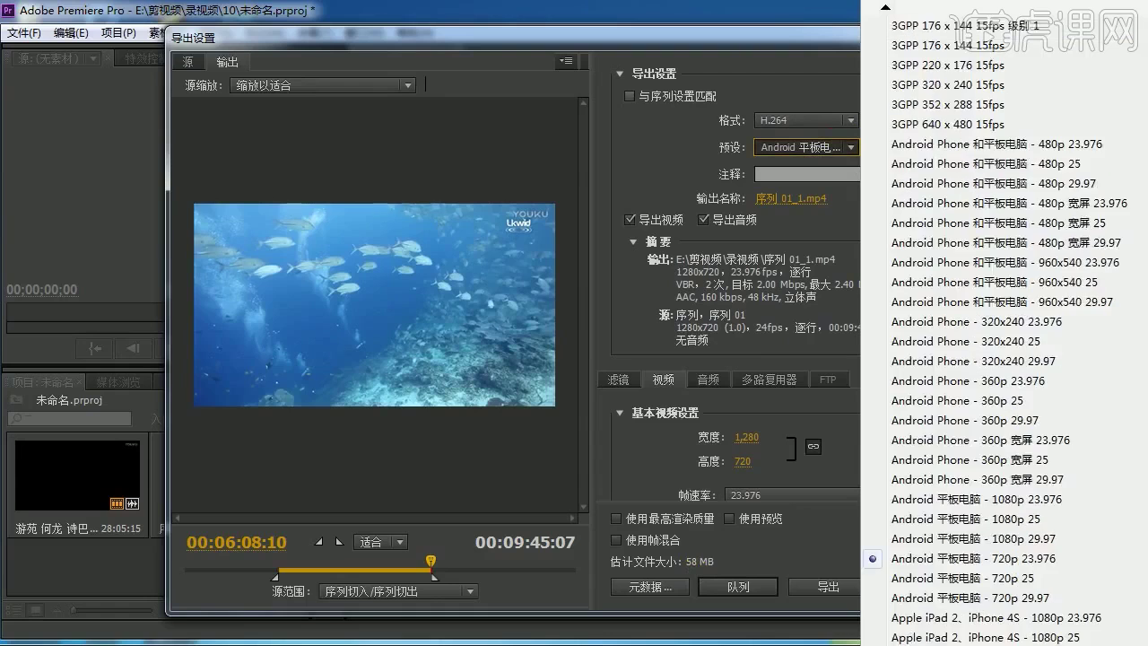
scroll(986, 404, down, 4)
scroll(986, 404, down, 2)
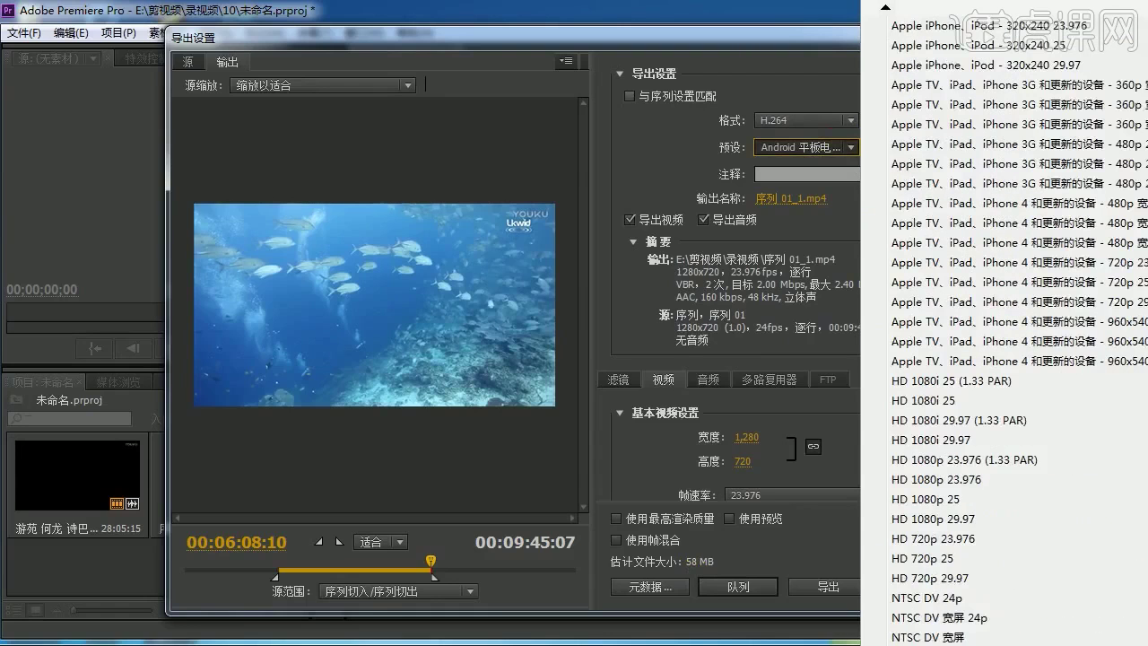
click(862, 459)
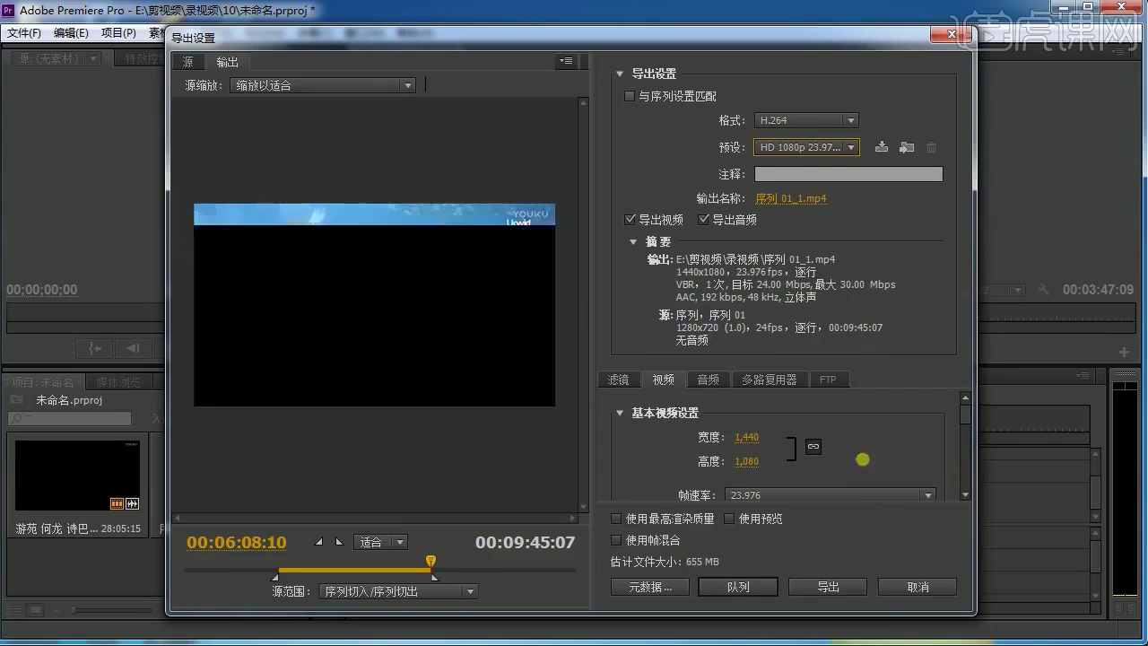
click(847, 147)
scroll(1004, 323, down, 2)
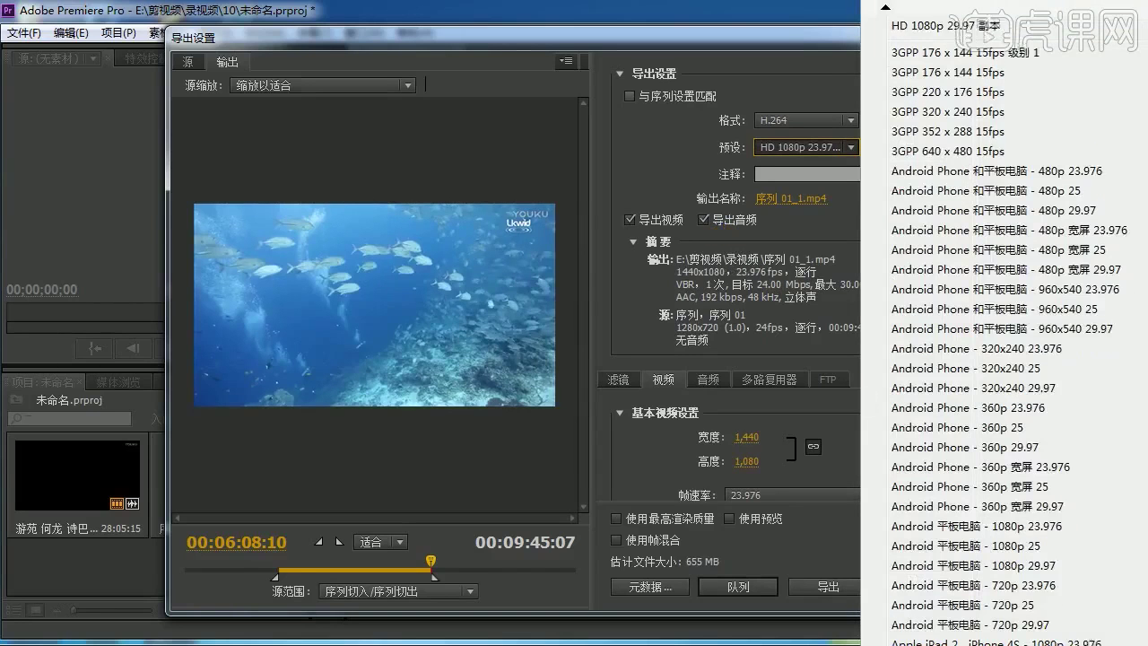
scroll(1004, 323, down, 2)
scroll(1004, 323, down, 1)
scroll(1004, 323, down, 3)
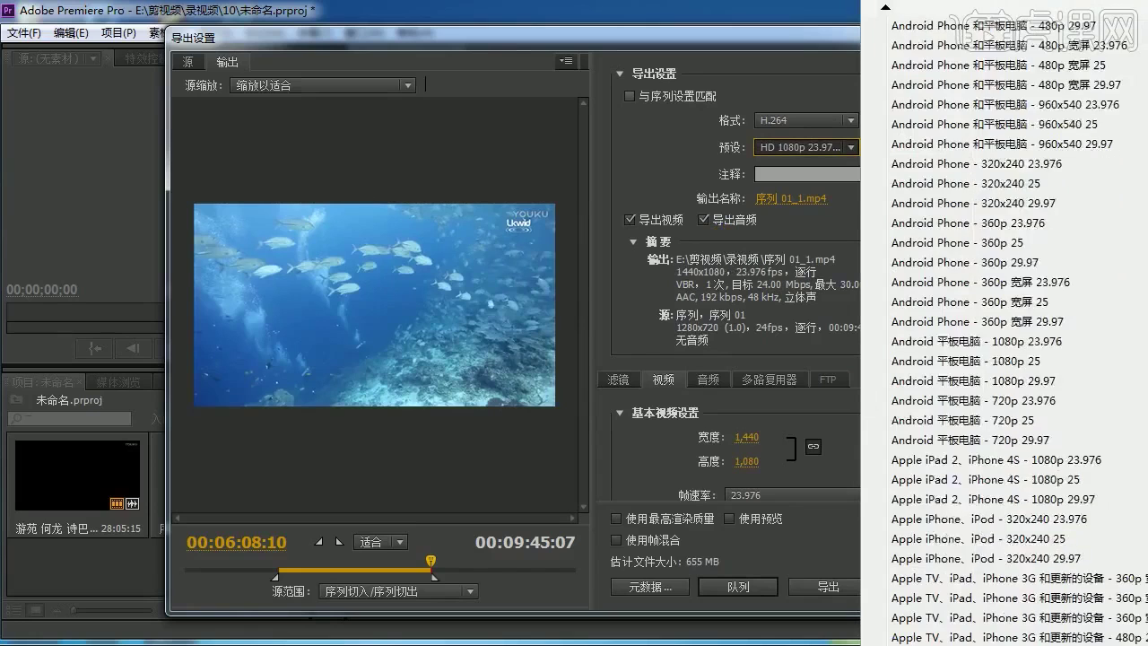
scroll(1004, 323, down, 10)
scroll(1004, 323, down, 7)
scroll(927, 325, down, 3)
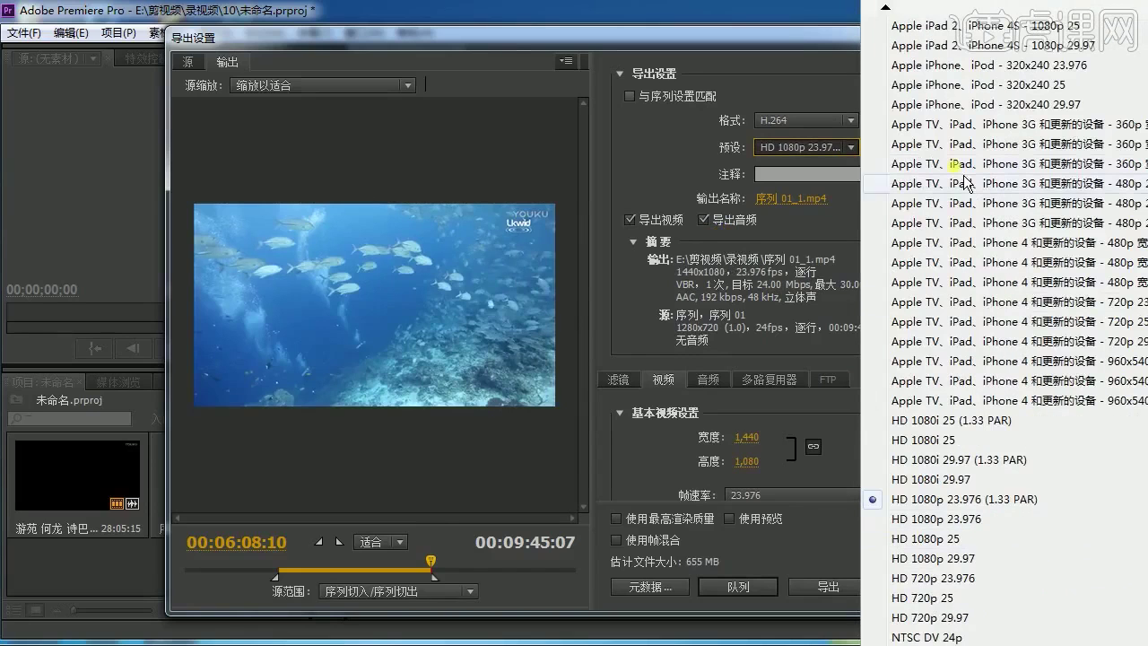
Step: Keep the output name unchanged and set the video width to 1280, giving 1280x960
click(613, 334)
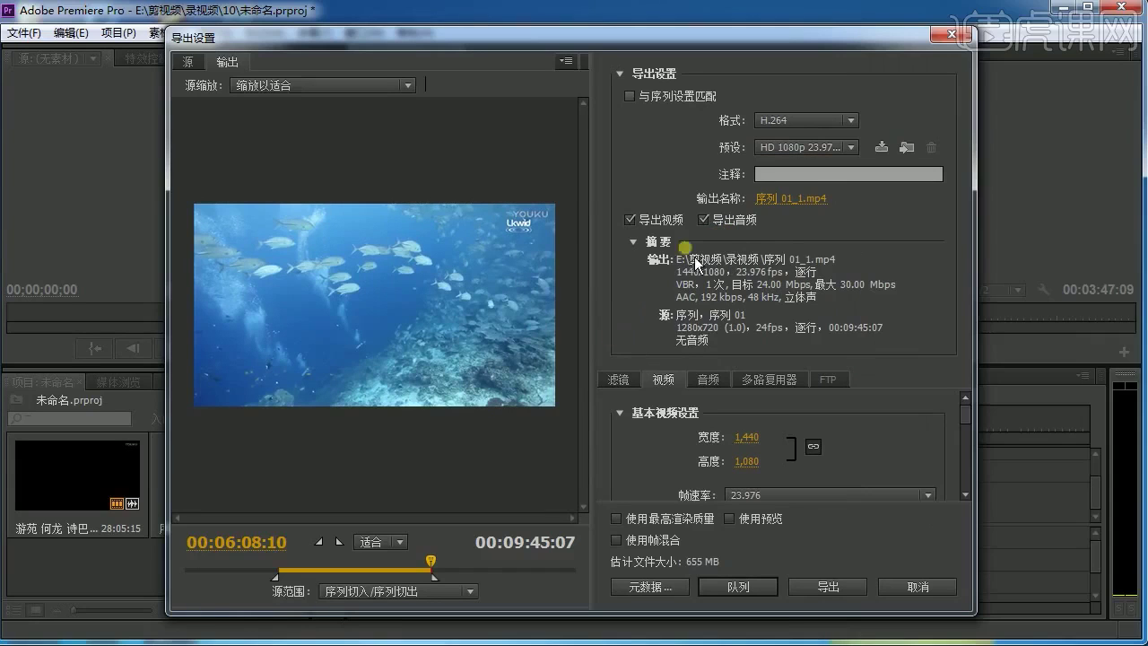
click(795, 199)
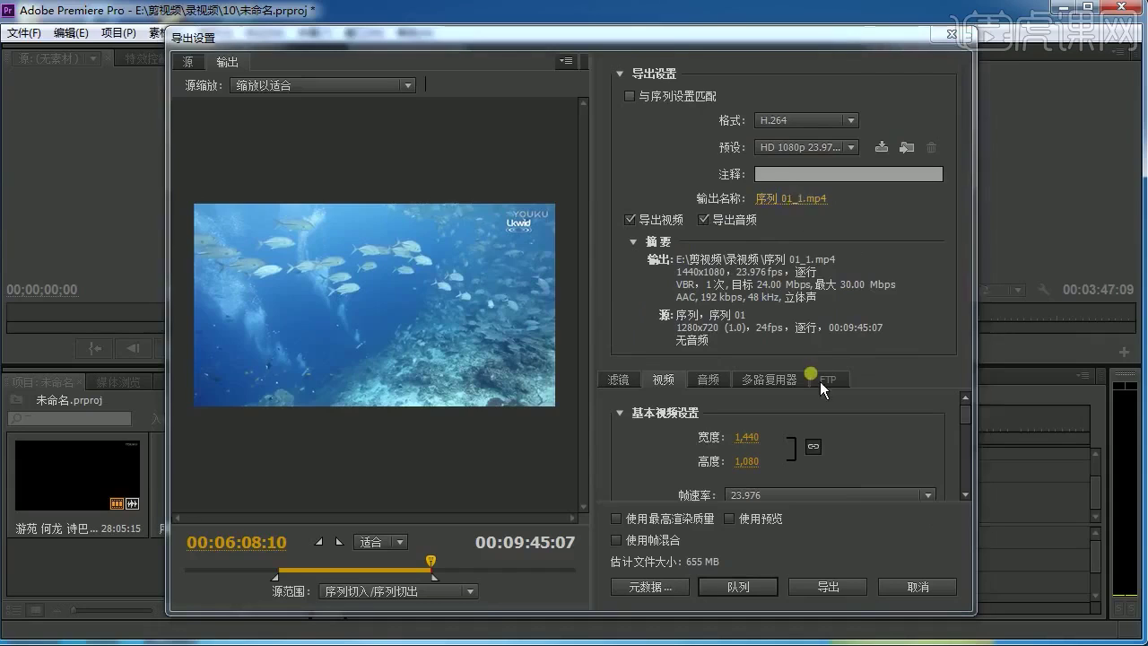
key(Return)
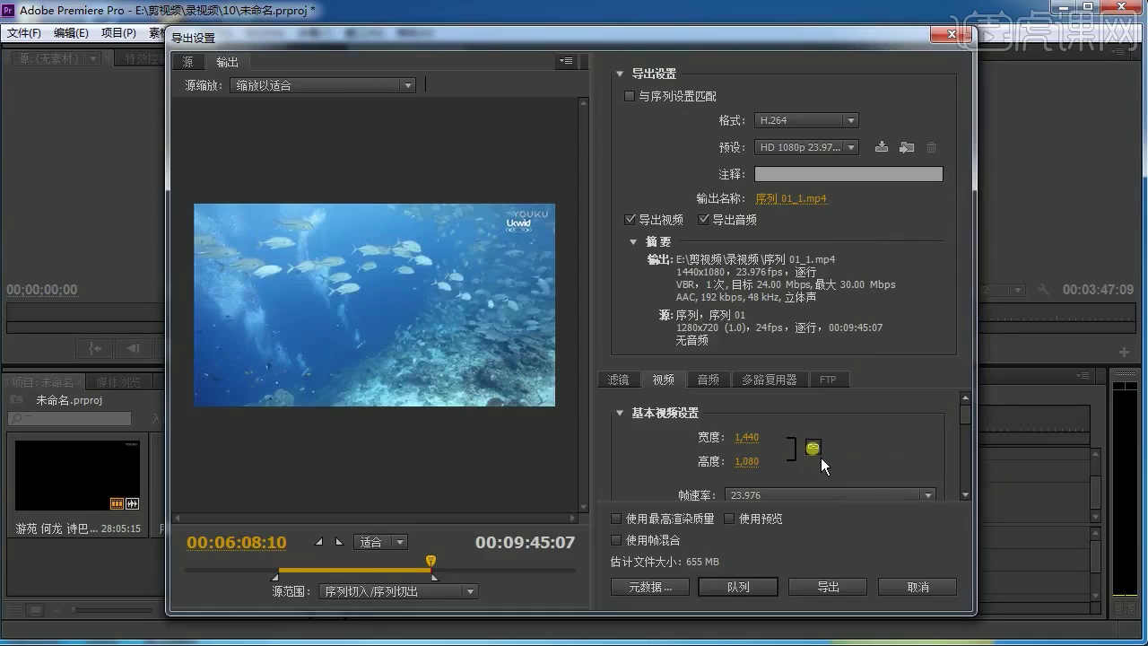
click(759, 443)
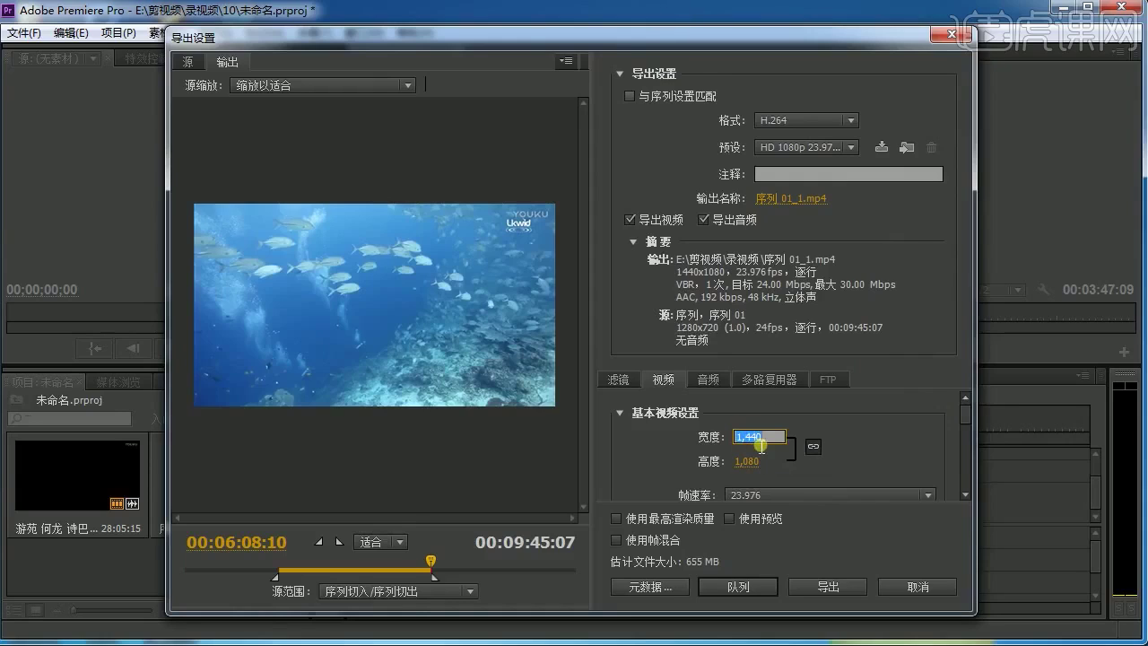
text(1280)
click(889, 453)
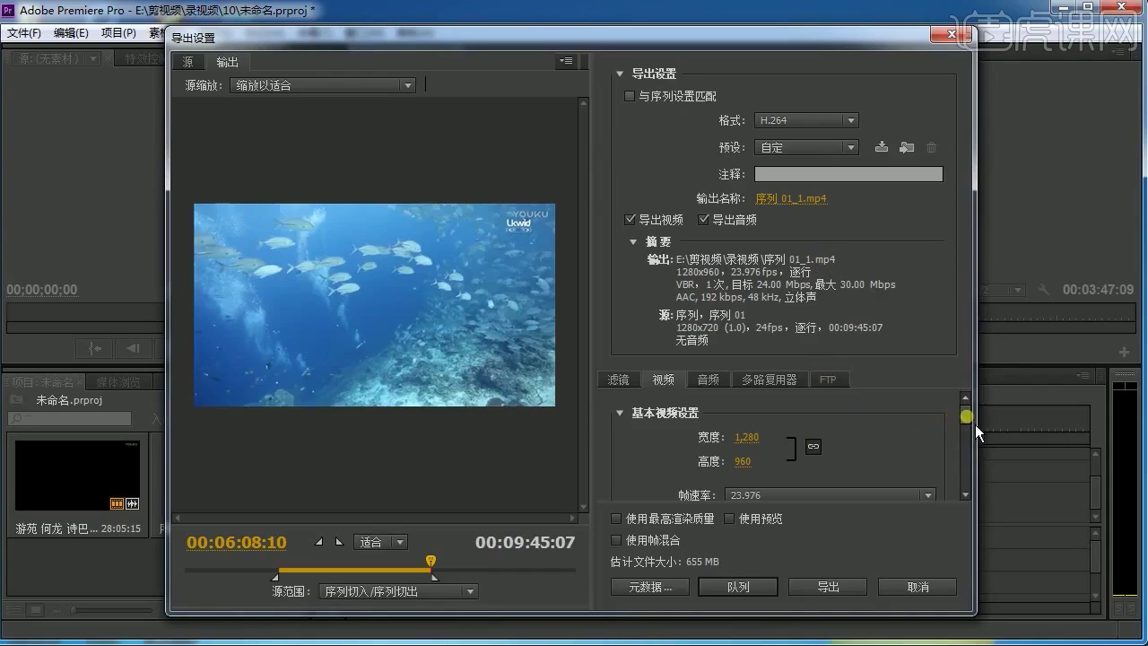
Step: Set the export frame rate to 24 fps
scroll(974, 426, down, 3)
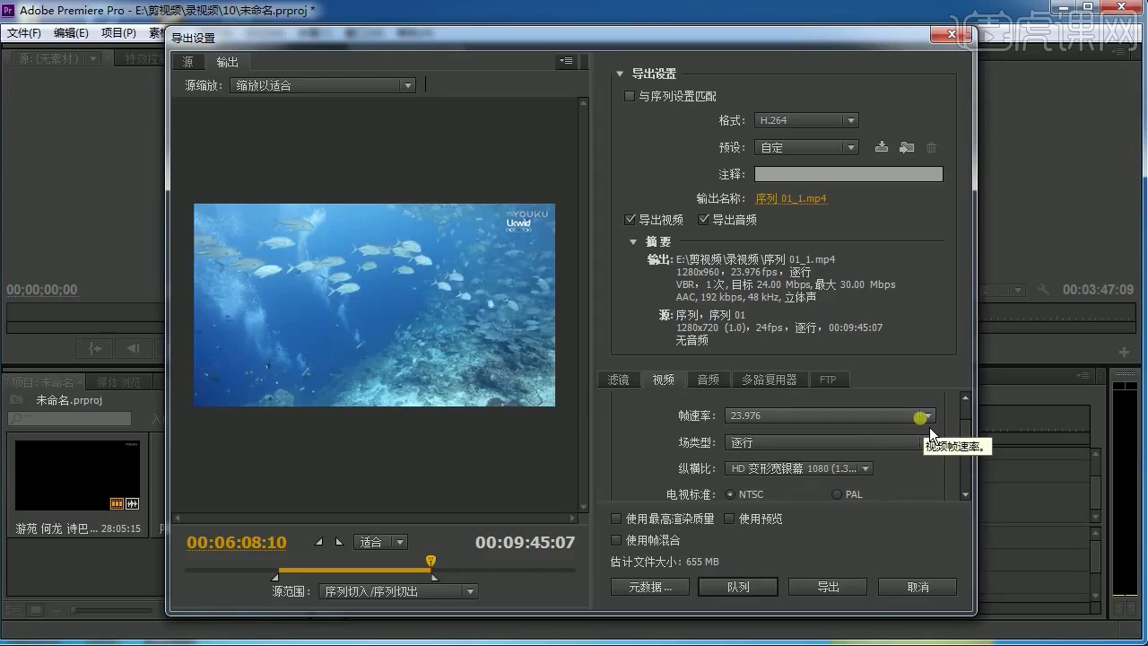
click(929, 420)
click(754, 531)
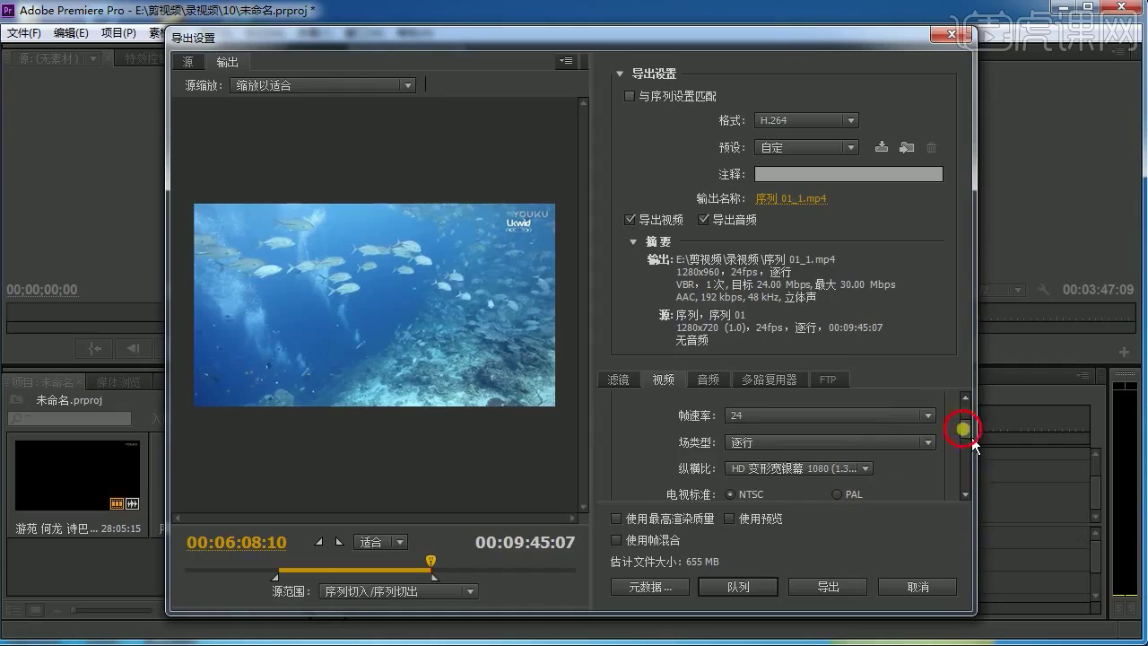
Step: Set the pixel aspect ratio to Square Pixels (1.0)
drag(967, 438, 971, 440)
click(866, 450)
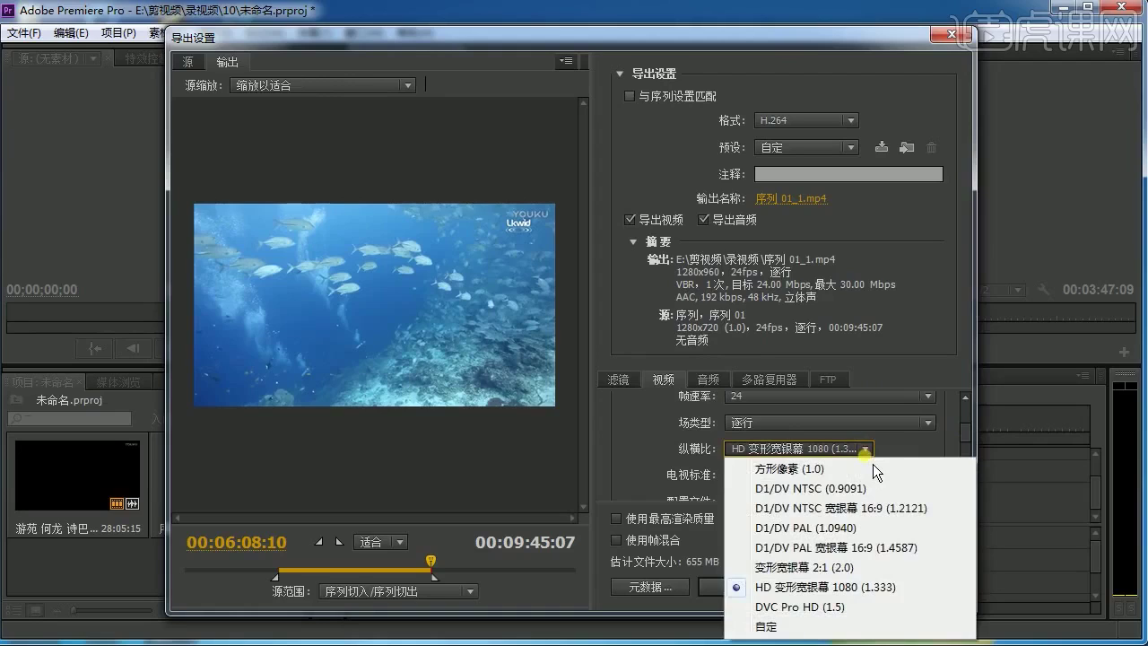
click(862, 471)
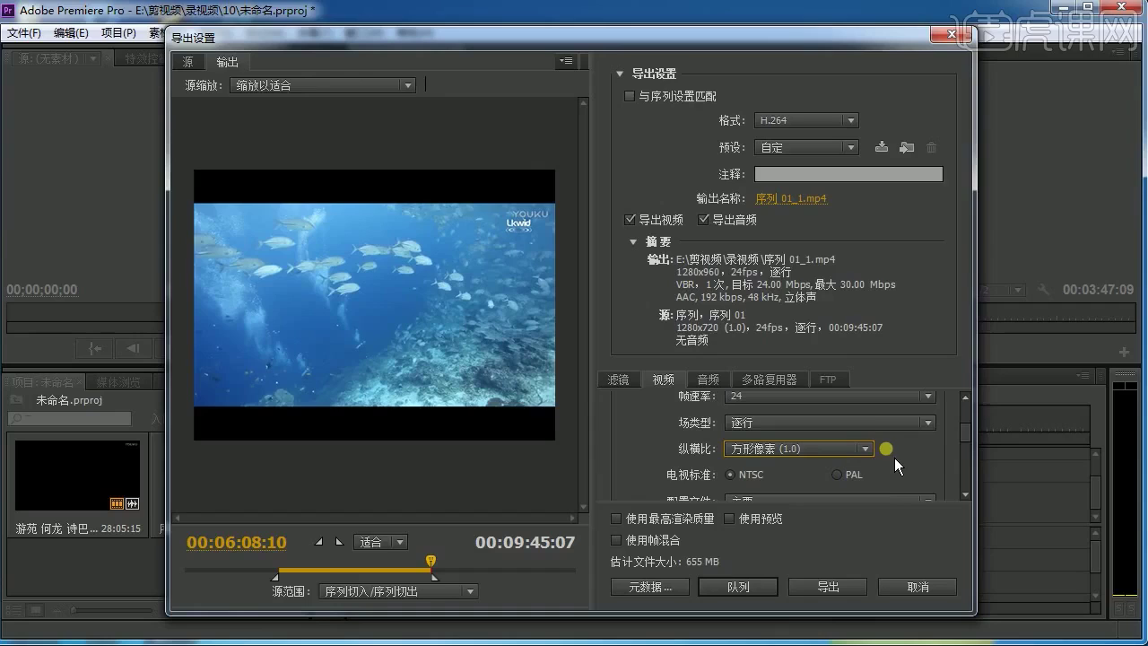
drag(970, 442, 973, 449)
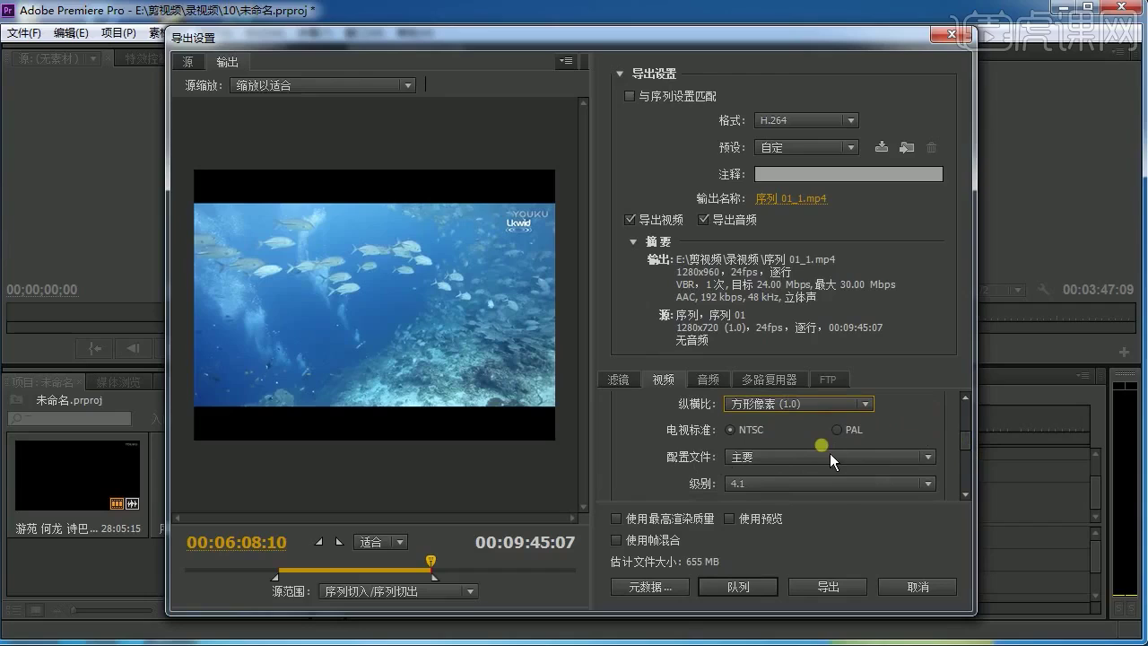
Step: Switch TV Standard to PAL for 1280x720 at 50 fps, keeping the Main profile after trying Baseline
click(837, 430)
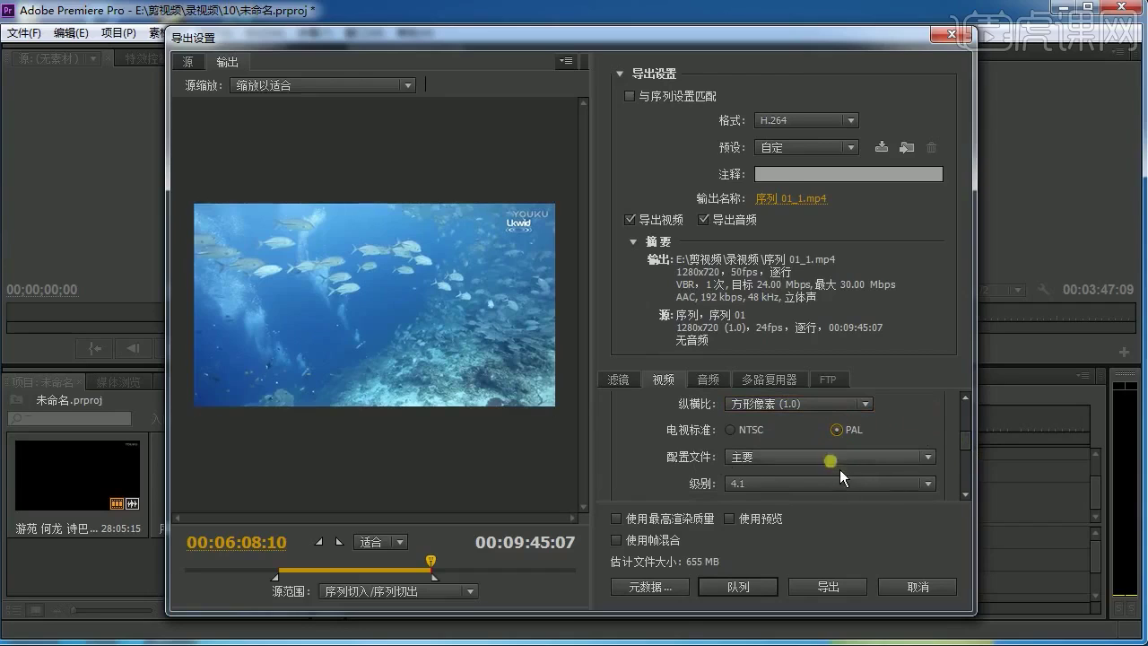
scroll(723, 298, down, 1)
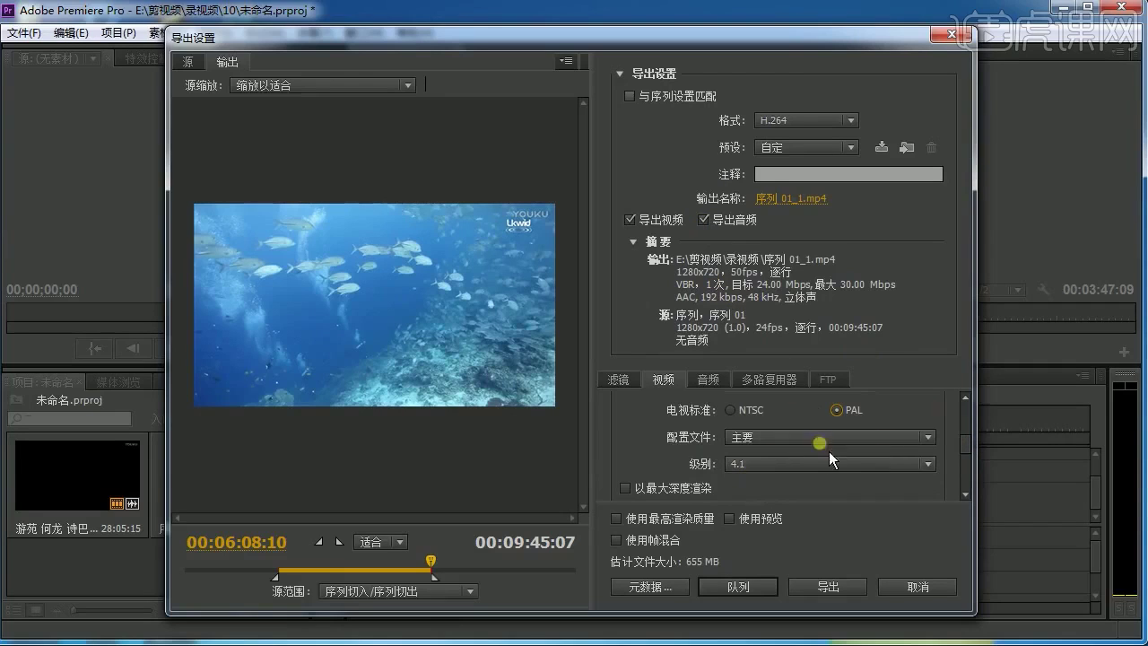
click(928, 436)
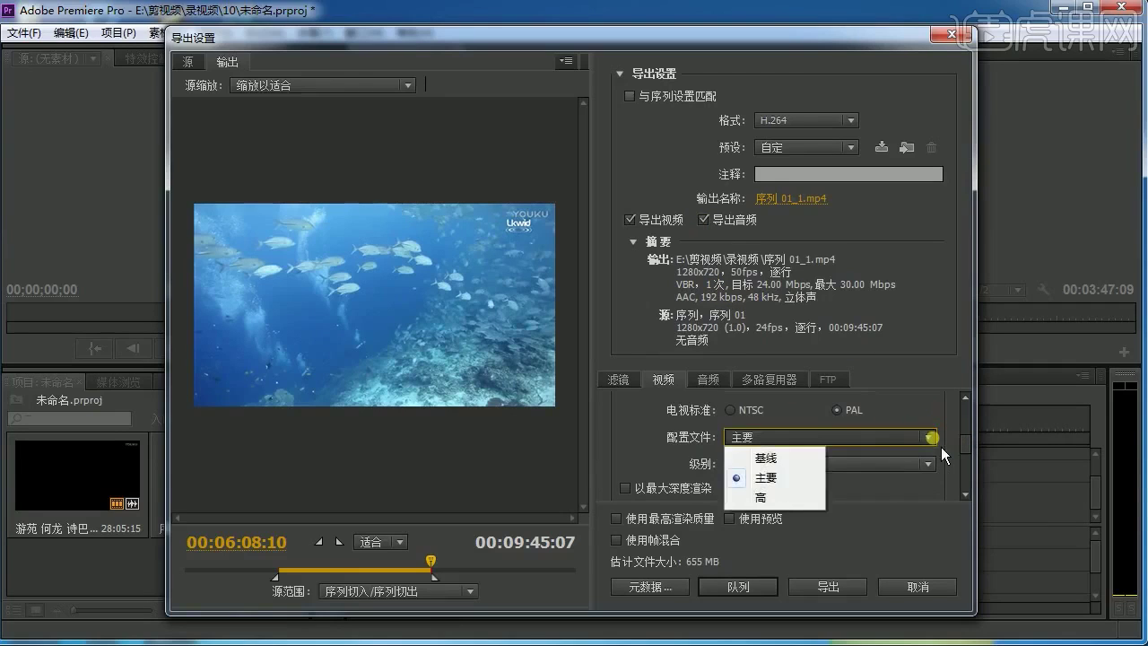
click(796, 461)
click(887, 438)
click(764, 477)
mouse_move(964, 446)
mouse_down()
mouse_move(972, 456)
mouse_move(972, 447)
mouse_up()
click(908, 428)
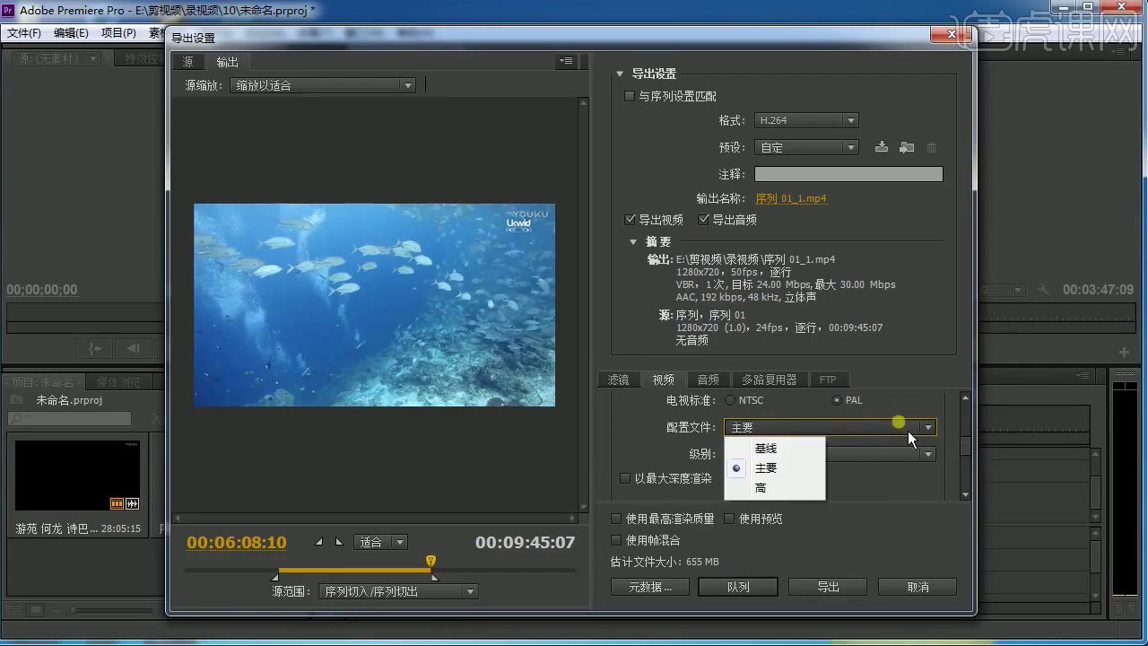
click(792, 468)
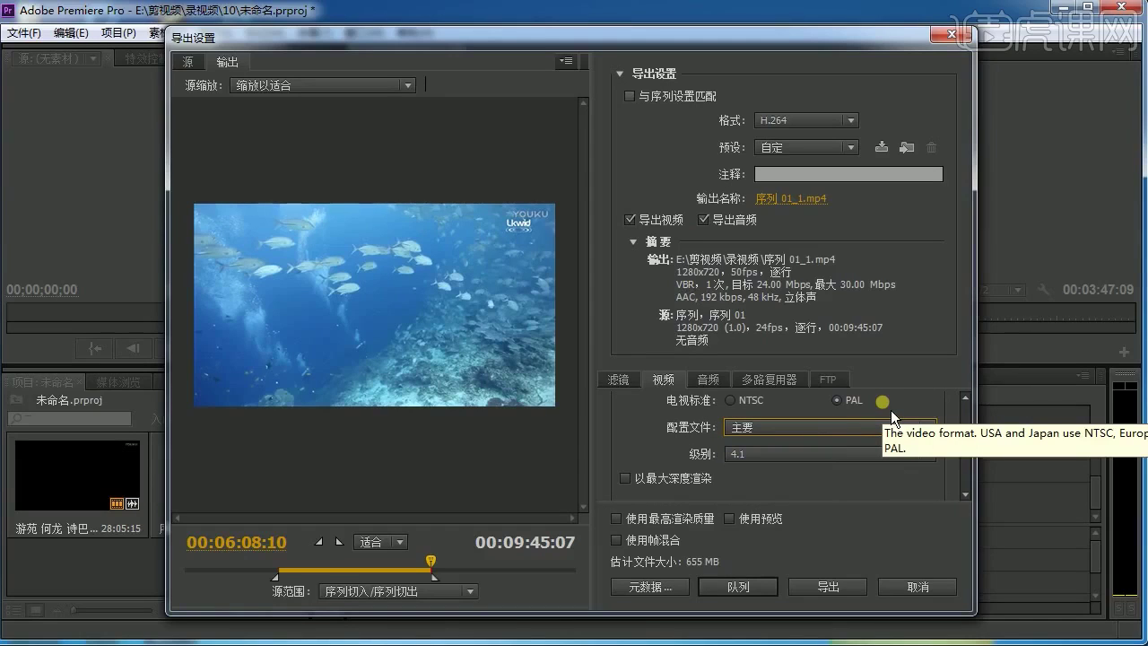
click(913, 497)
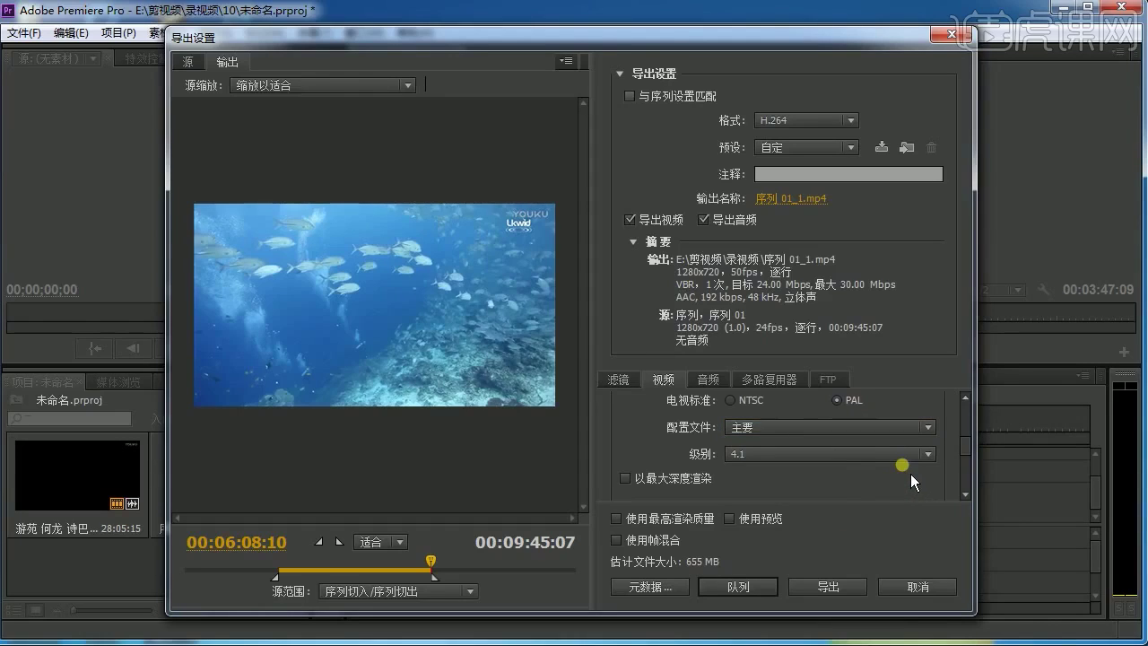
click(911, 434)
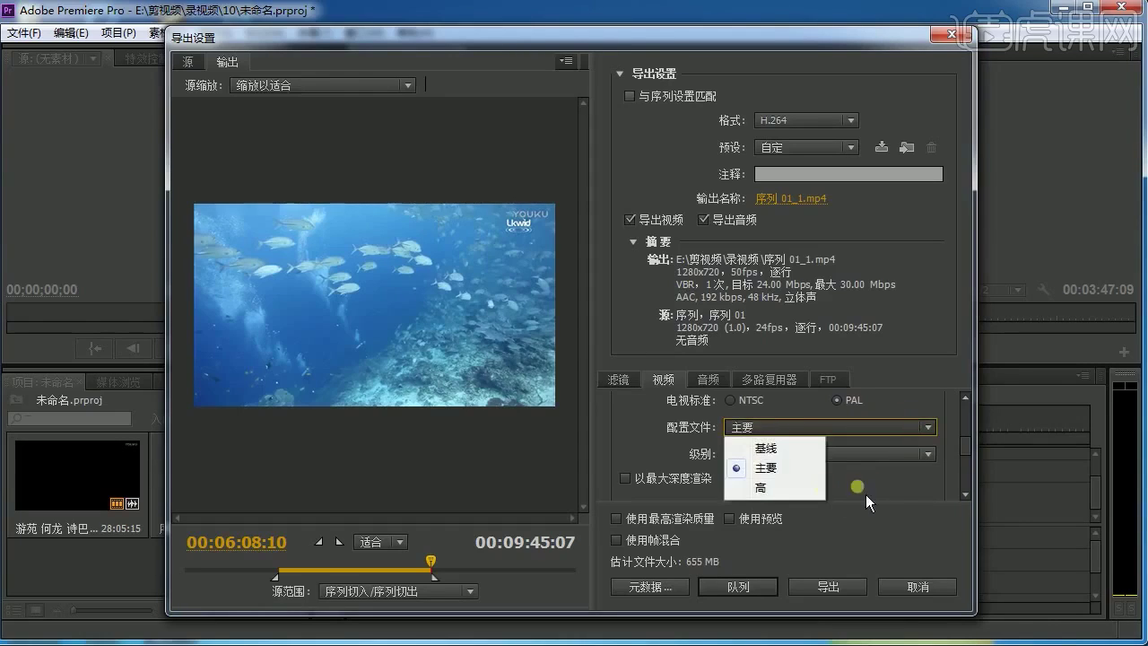
click(892, 479)
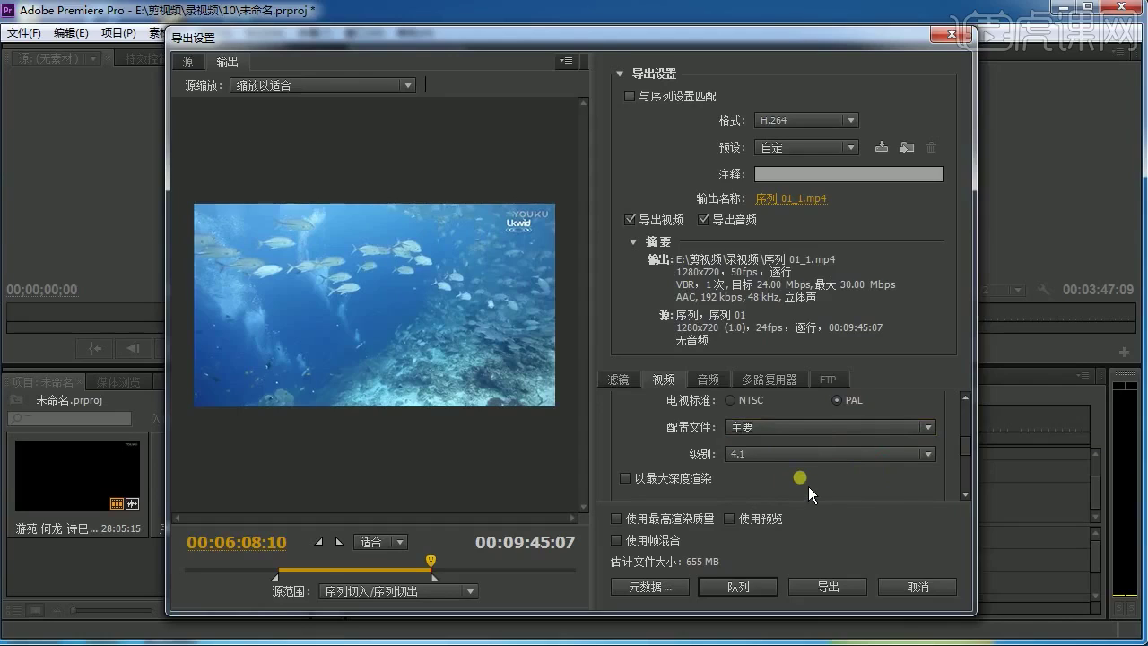
Step: Set the H.264 level to 4.0, after trying levels 2.1 and 4.2
click(847, 457)
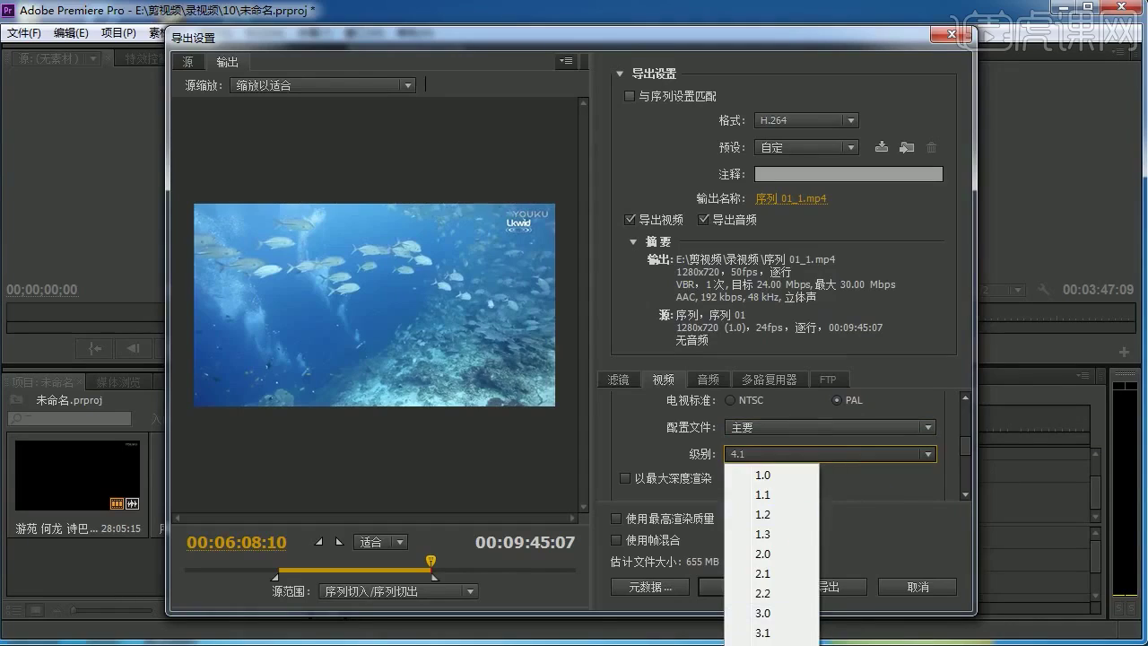
click(769, 627)
click(966, 444)
drag(966, 443, 963, 466)
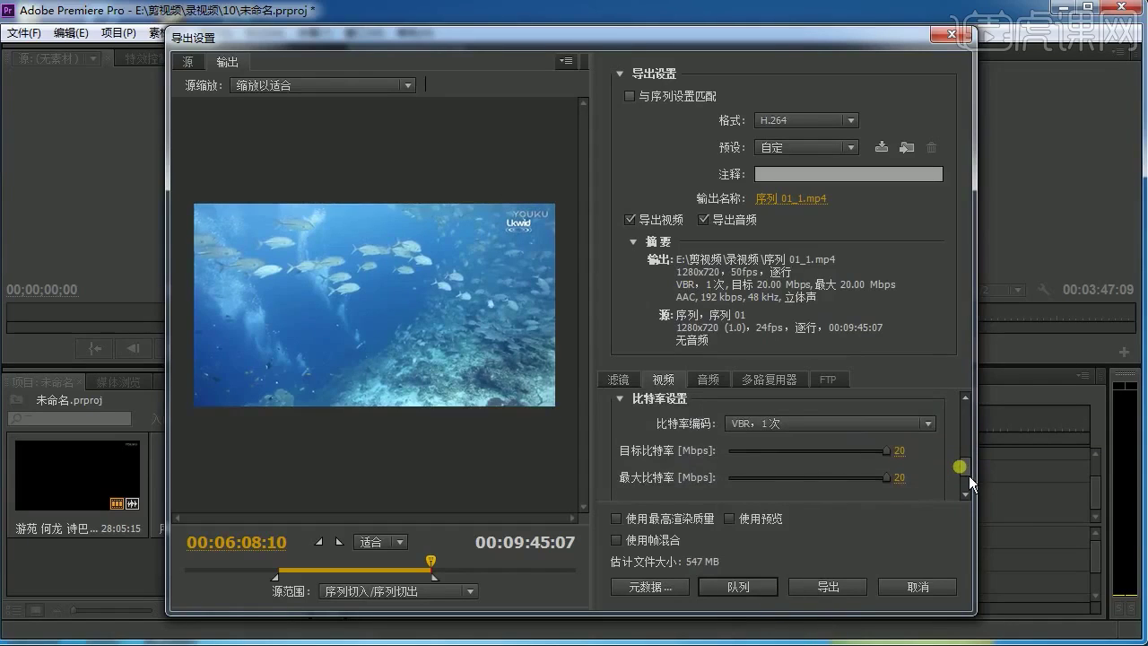
drag(964, 466, 930, 439)
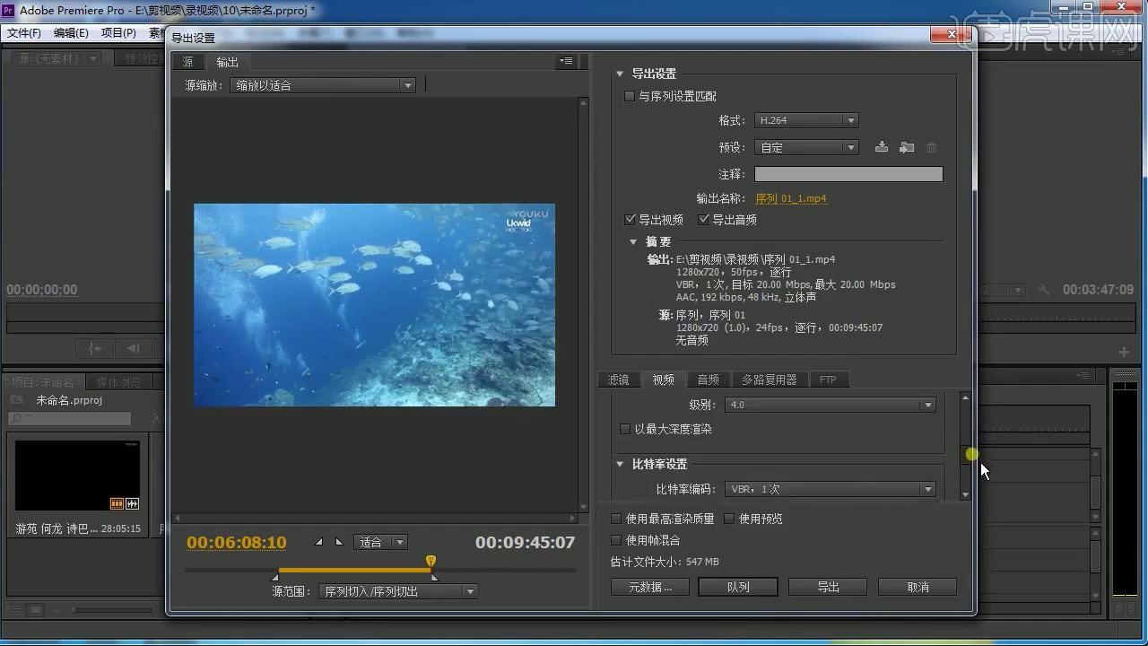
click(931, 439)
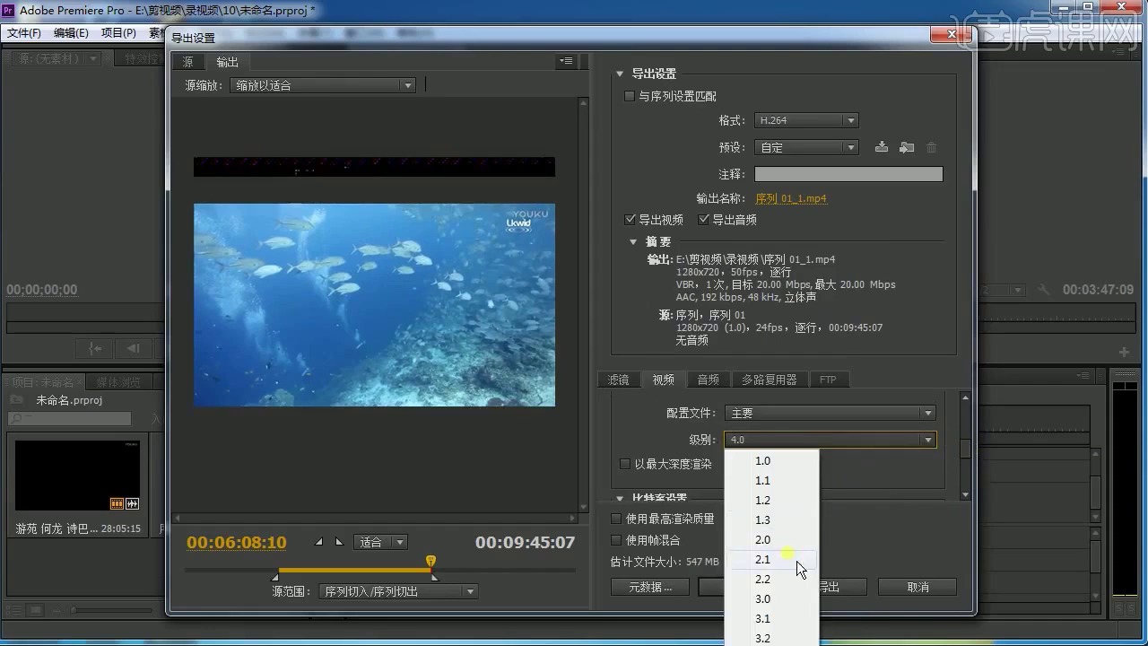
click(796, 558)
click(838, 441)
scroll(789, 538, down, 2)
click(780, 598)
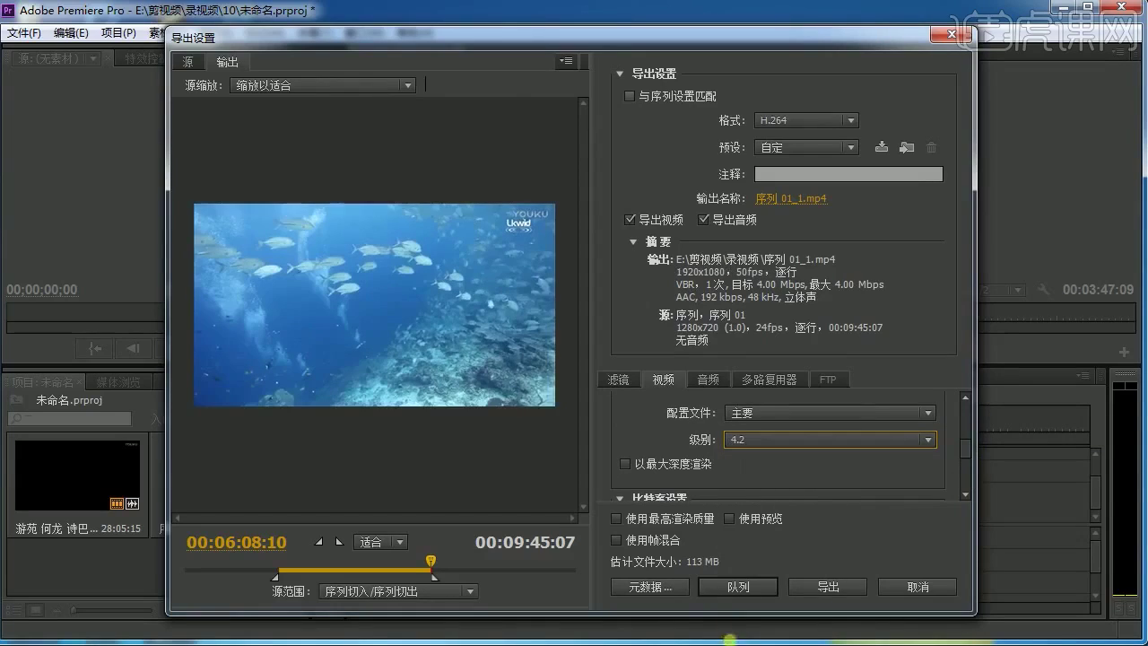
click(913, 439)
click(896, 463)
Step: Set the video bitrates to about 8.84 Mbps target and 9.29 Mbps maximum
drag(972, 459, 972, 482)
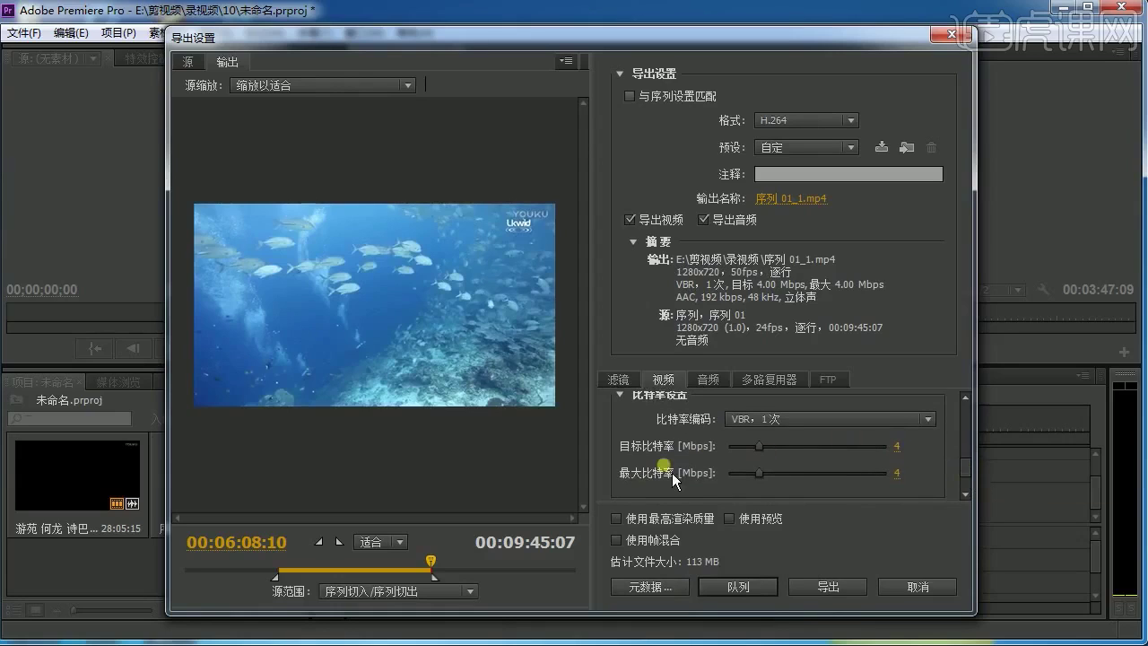
mouse_move(781, 454)
mouse_down()
mouse_move(848, 463)
mouse_move(792, 474)
mouse_move(808, 487)
mouse_up()
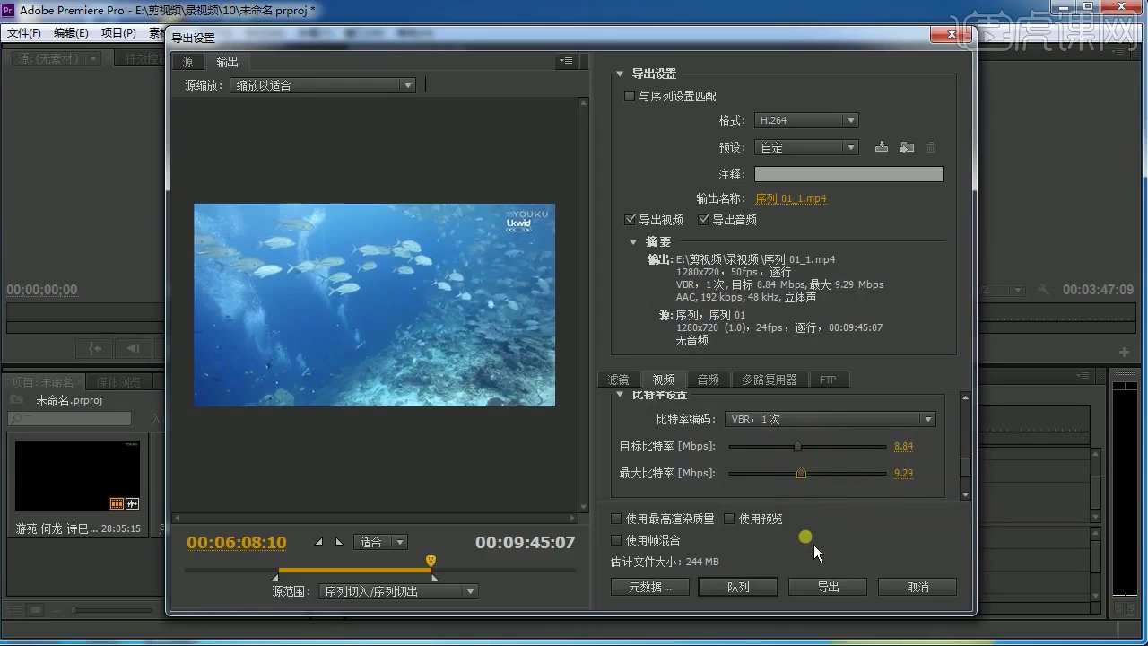
click(938, 487)
drag(970, 476, 974, 489)
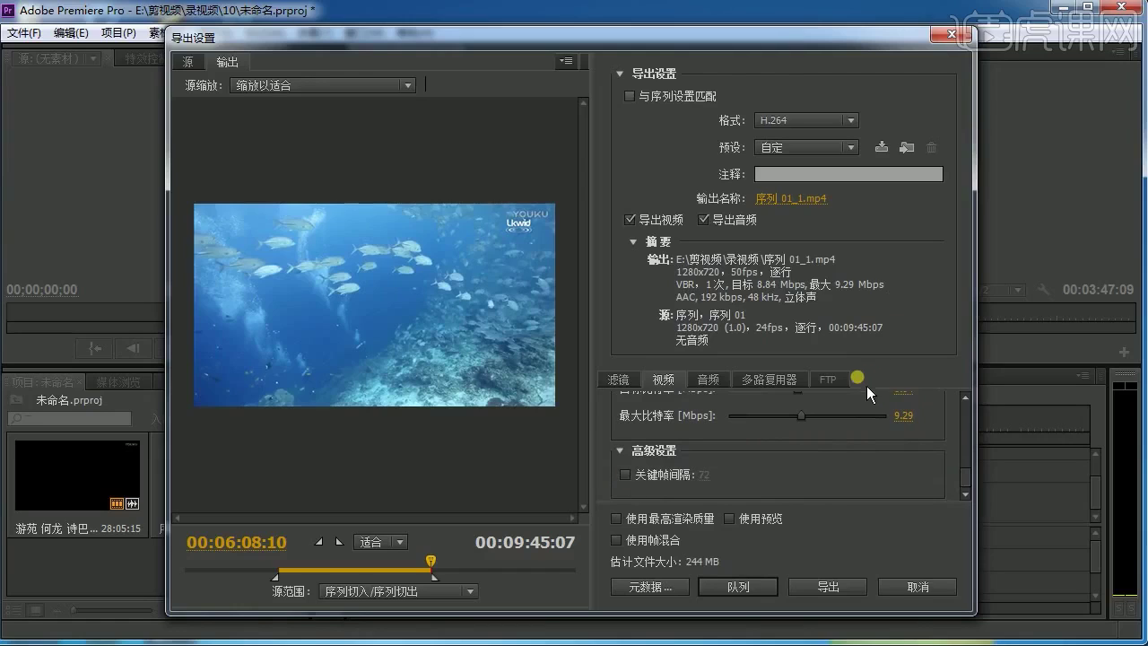
Step: Enable Use Maximum Render Quality and set the AAC audio bitrate to 128 kbps
click(617, 518)
click(717, 384)
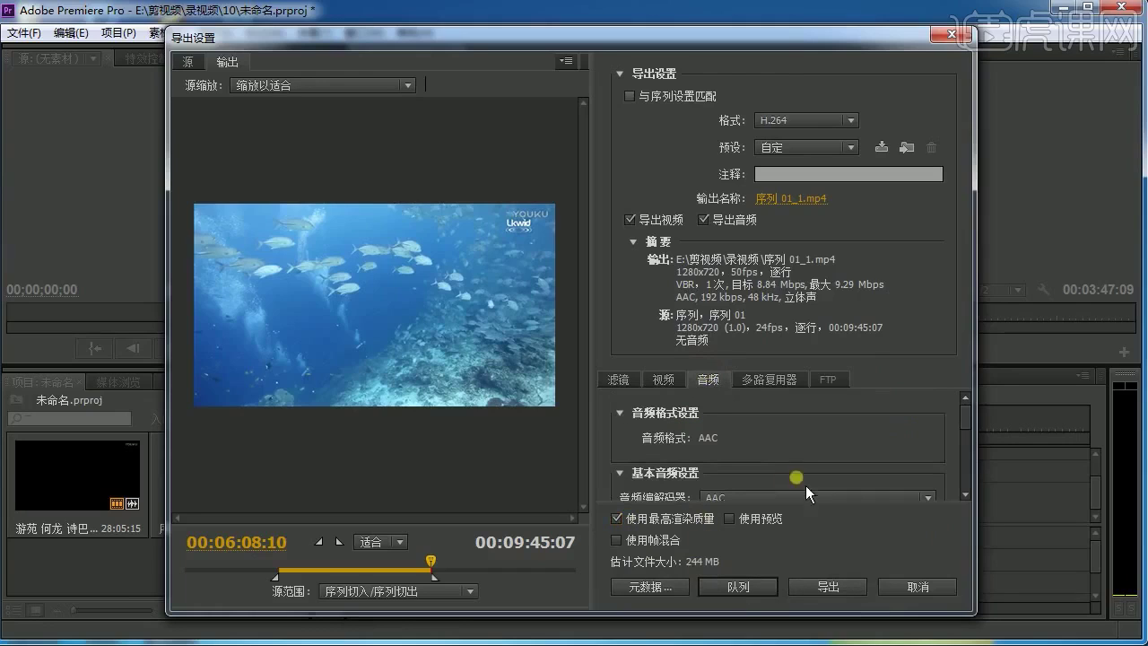
drag(972, 427, 975, 445)
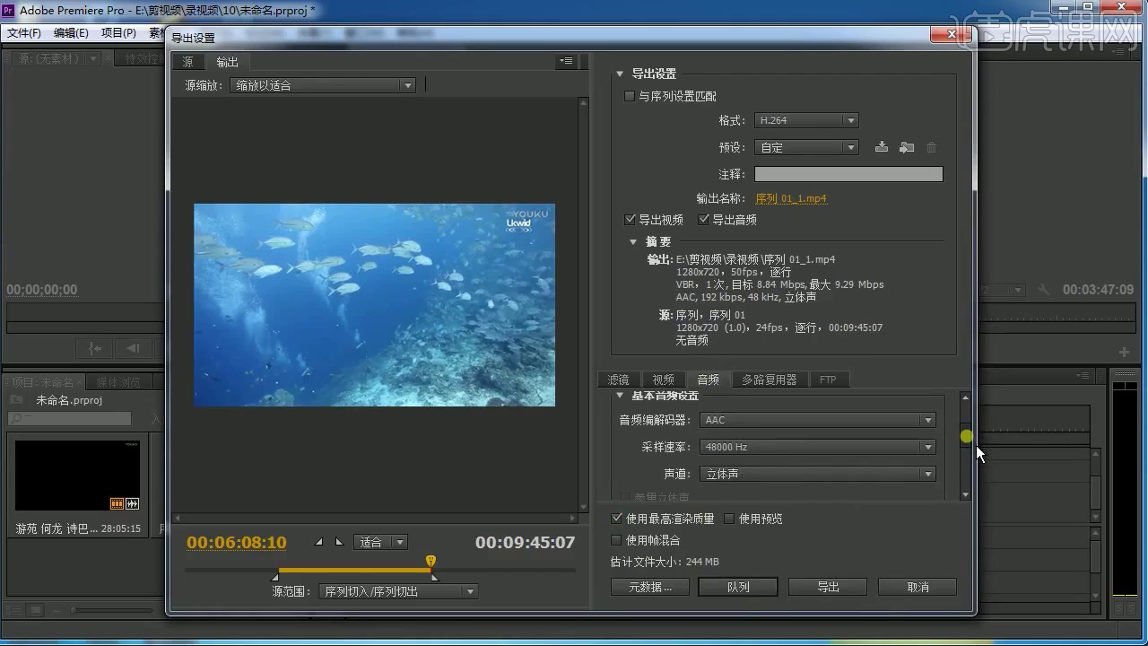
drag(976, 445, 975, 483)
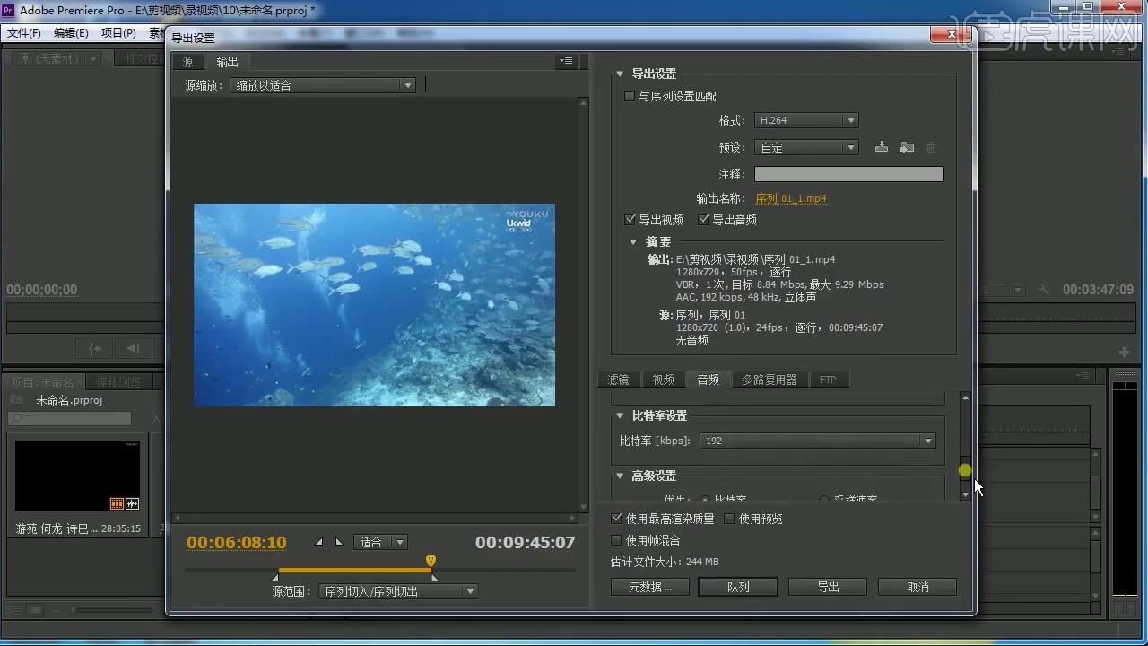
click(927, 441)
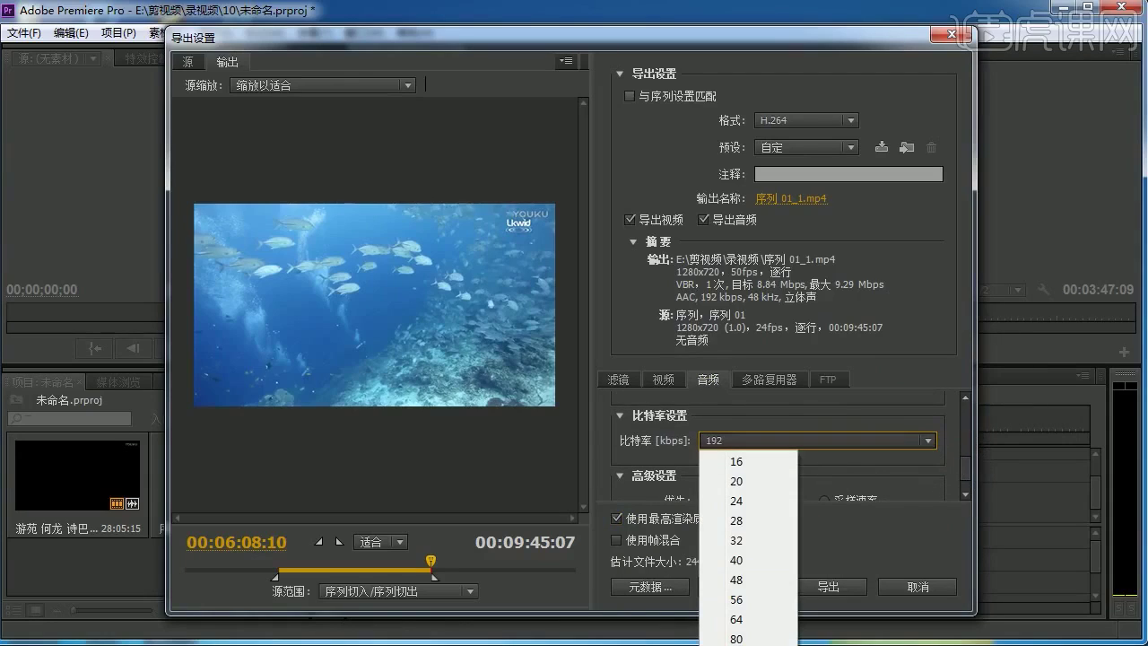
click(744, 644)
click(861, 440)
click(745, 645)
click(814, 441)
click(744, 645)
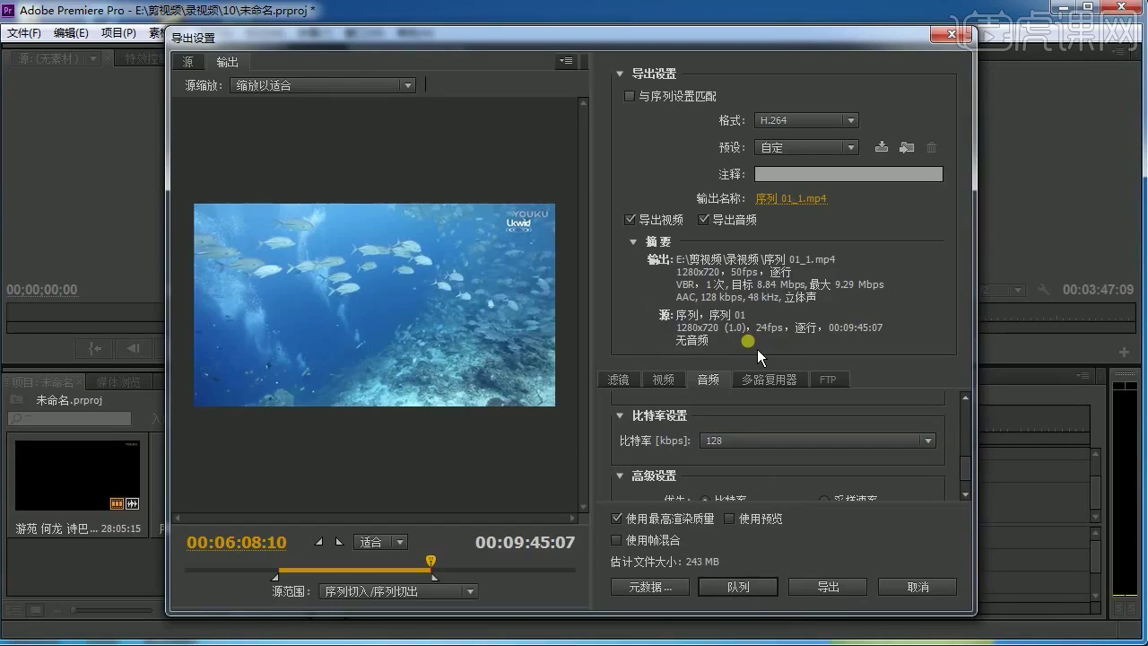
Step: Save the settings as a preset under its suggested name and export Sequence 01
click(889, 151)
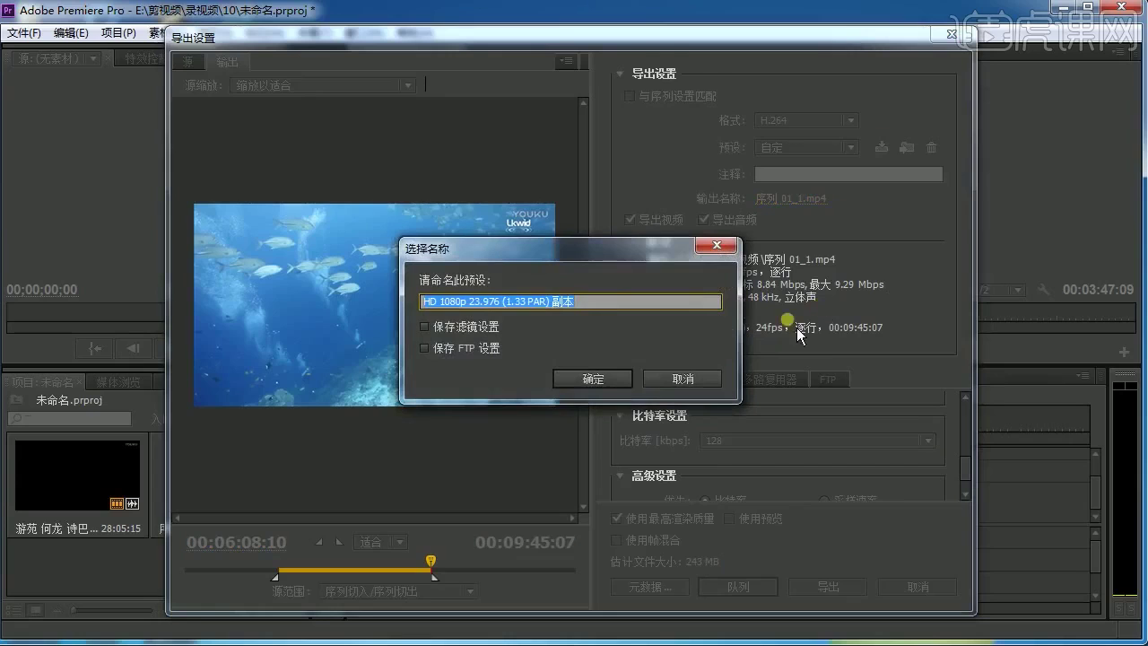
click(621, 379)
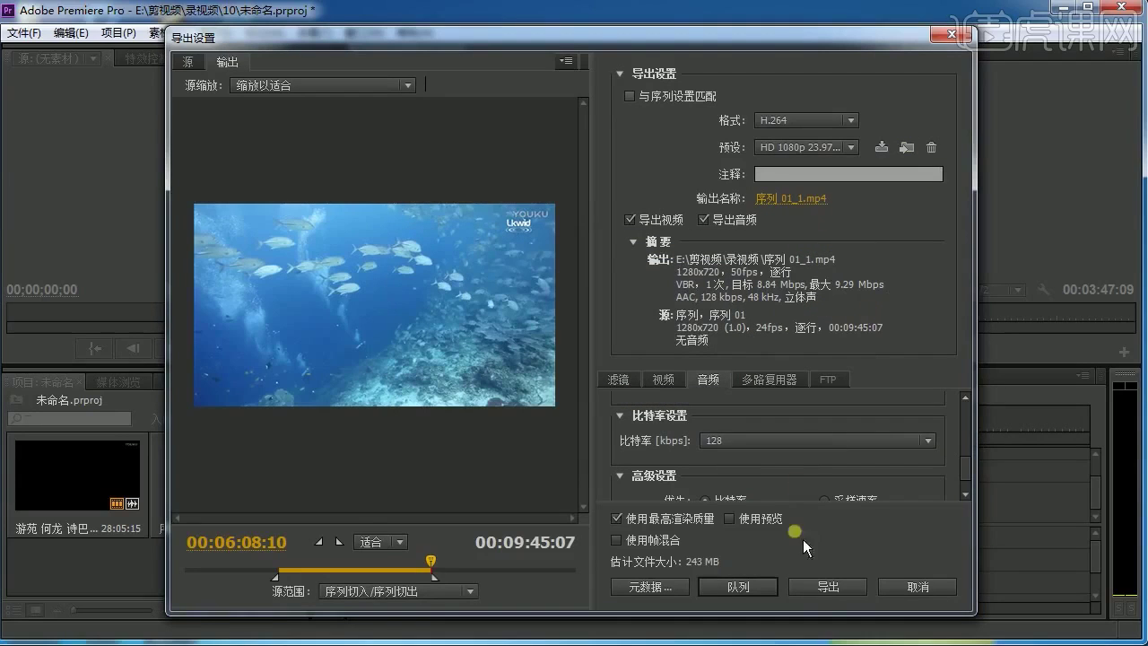
click(826, 592)
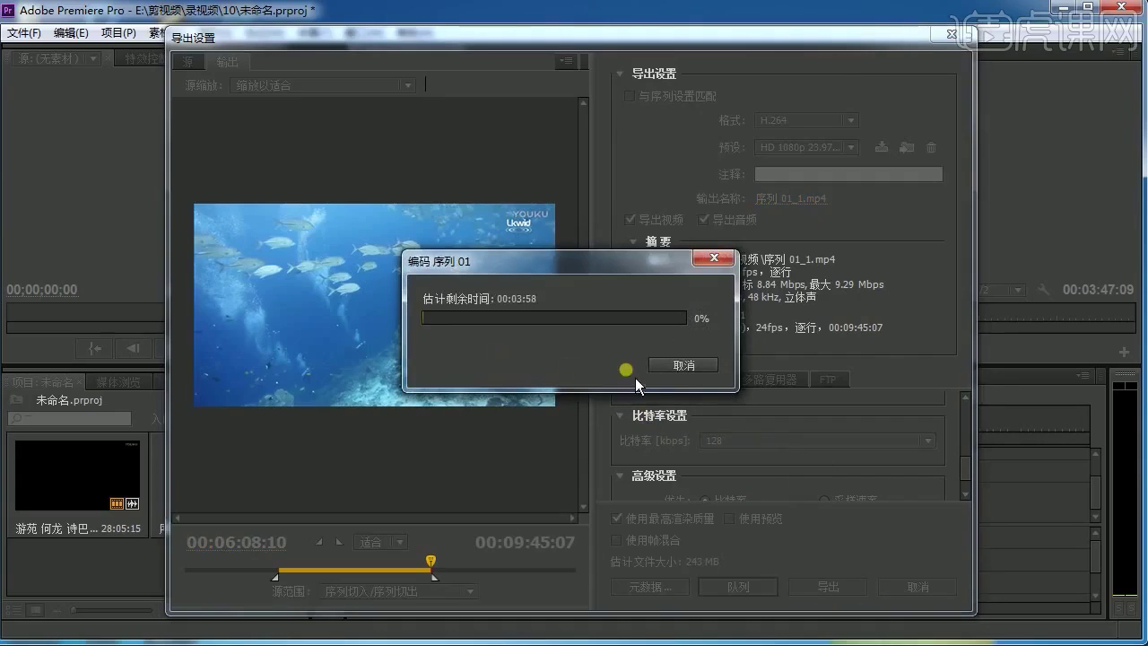